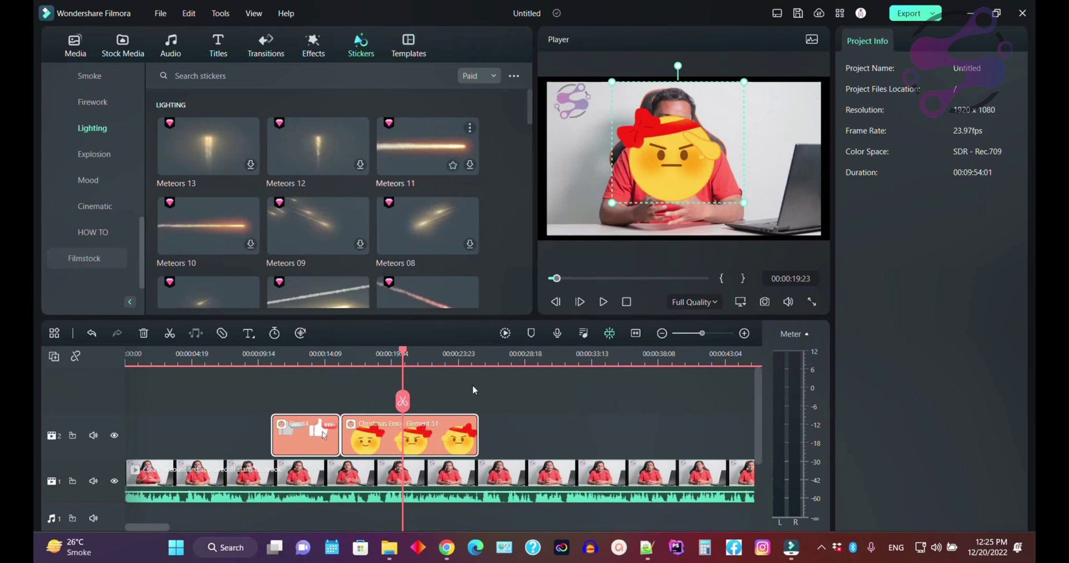
- Delete all clips from the Filmora timeline and show the downloaded templates
key(ctrl+a)
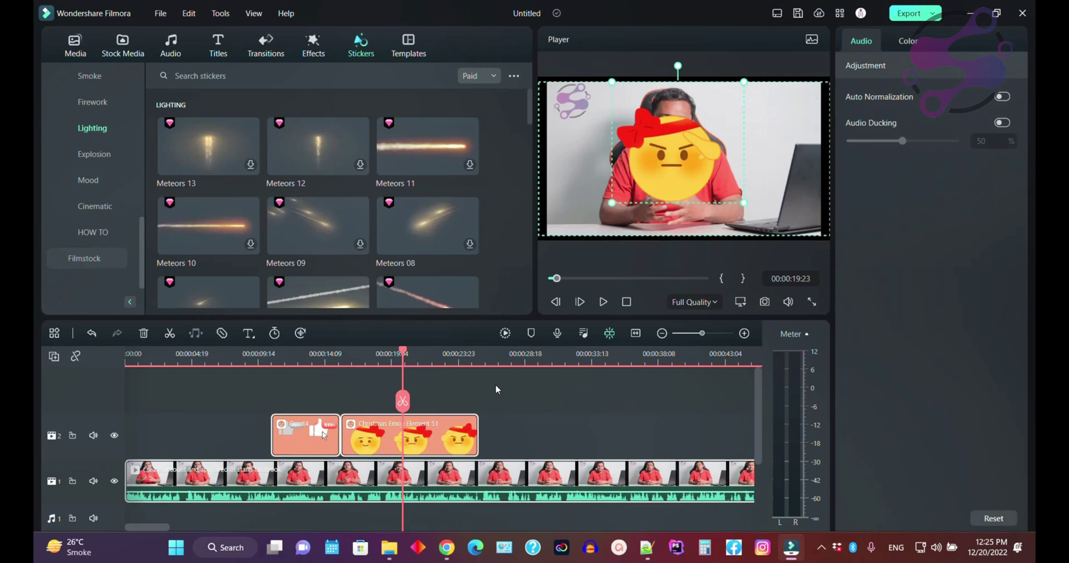
key(Delete)
click(406, 47)
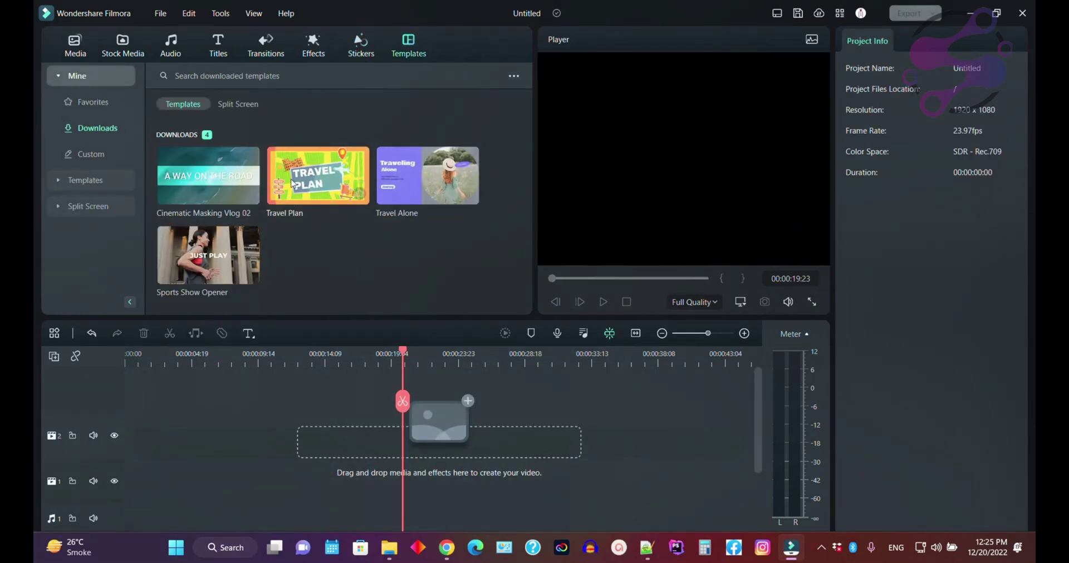
- Switch to Adobe Express from the taskbar to bring up its home page
click(561, 548)
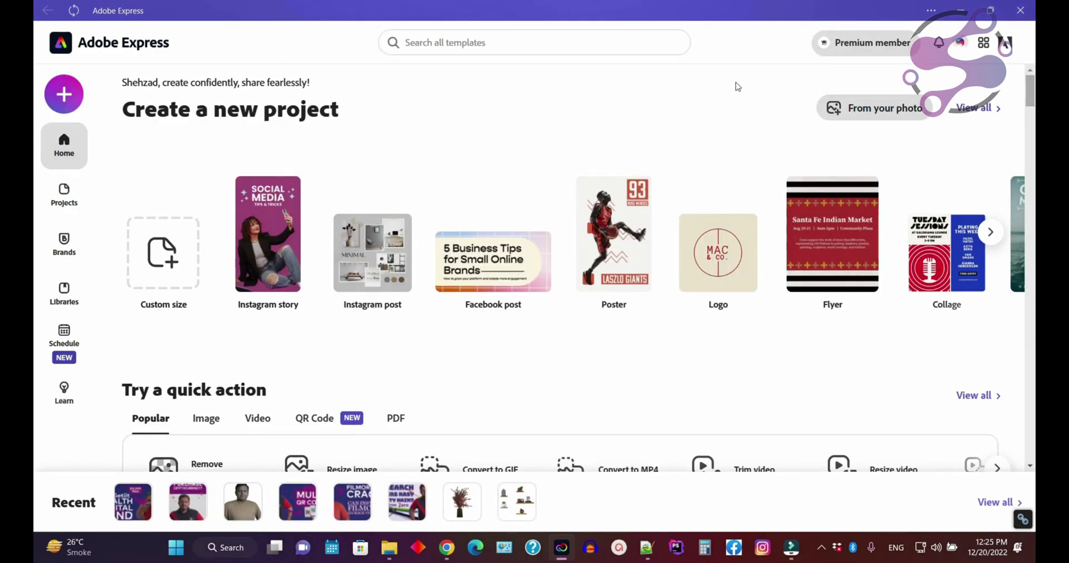
- Scroll to Holiday creations and start a project from the Merry Christmas roommates template
drag(1024, 95, 1025, 111)
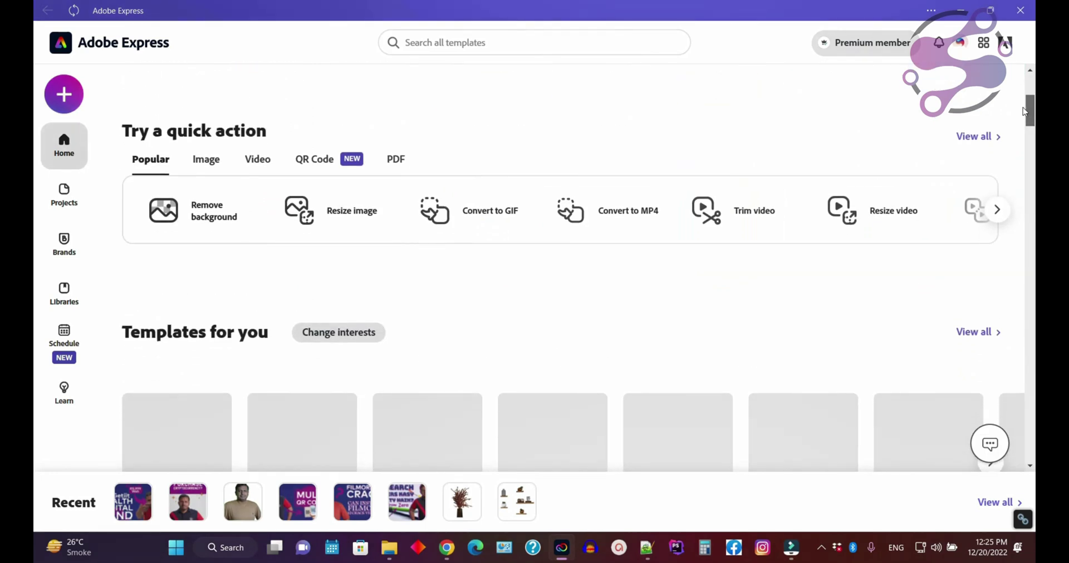
drag(1024, 111, 1019, 120)
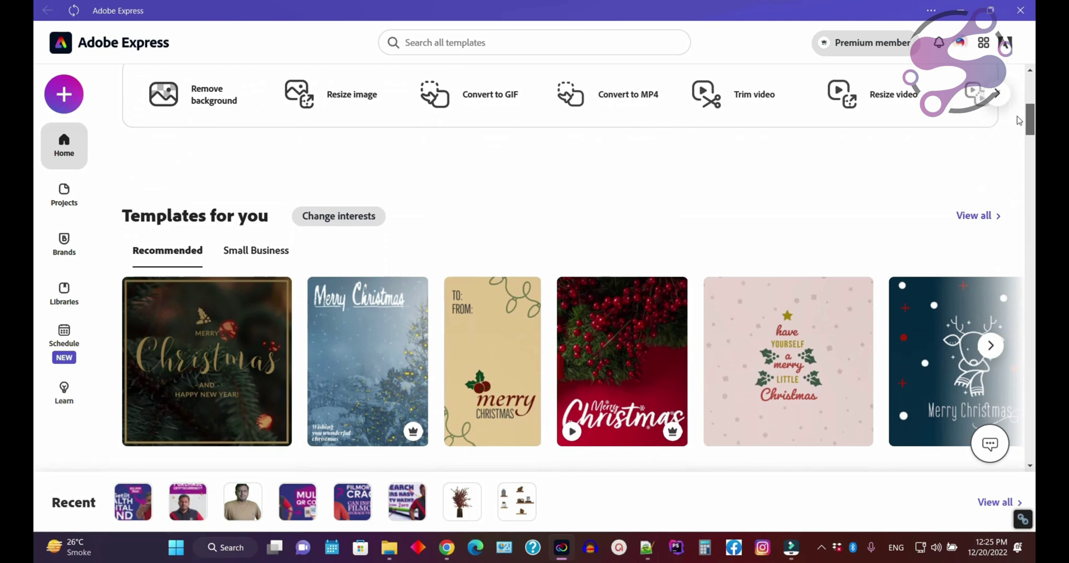
scroll(1018, 121, down, 10)
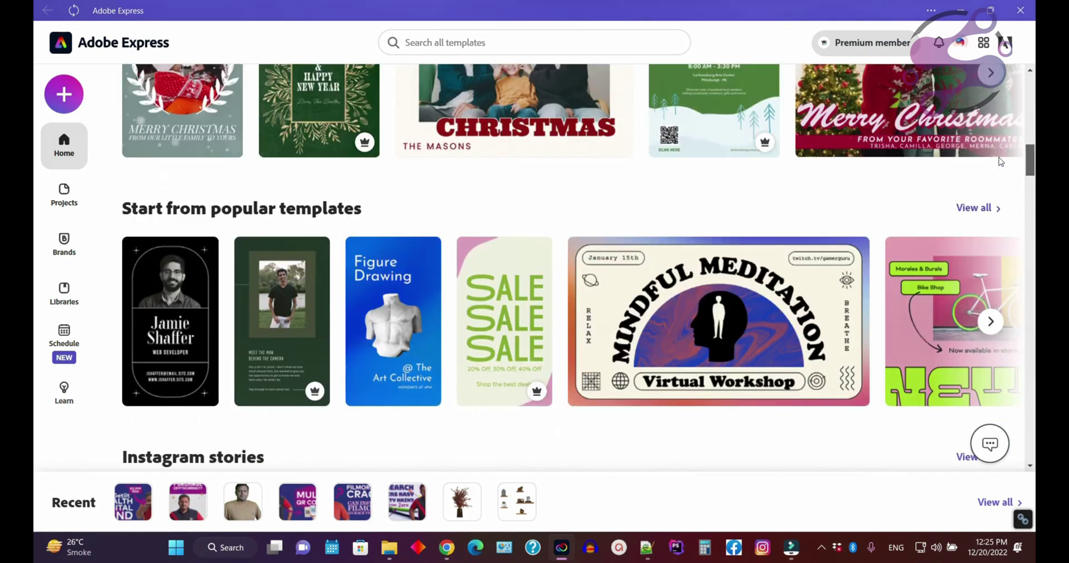
scroll(972, 165, up, 5)
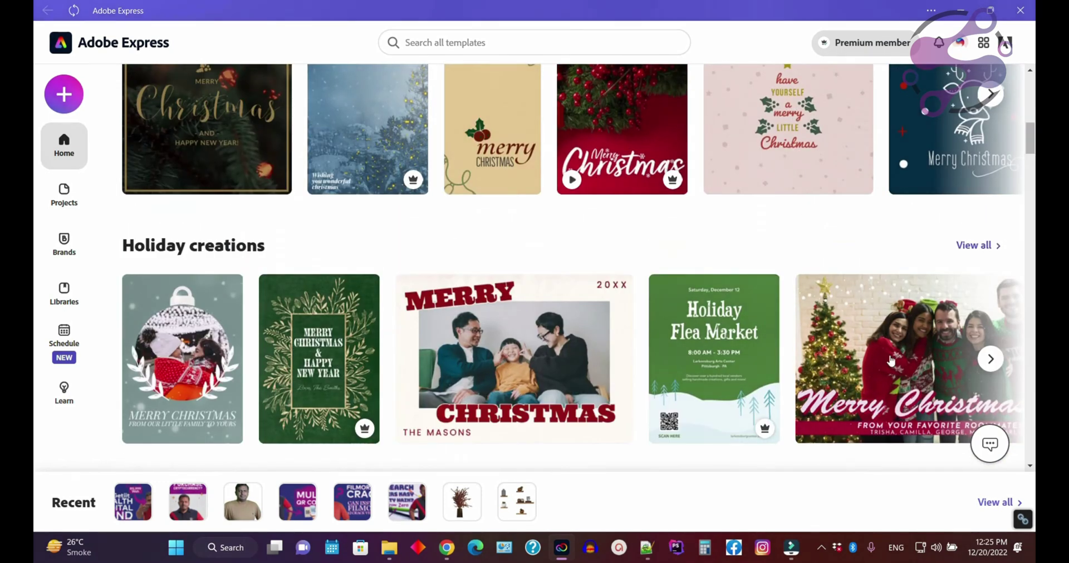
click(914, 360)
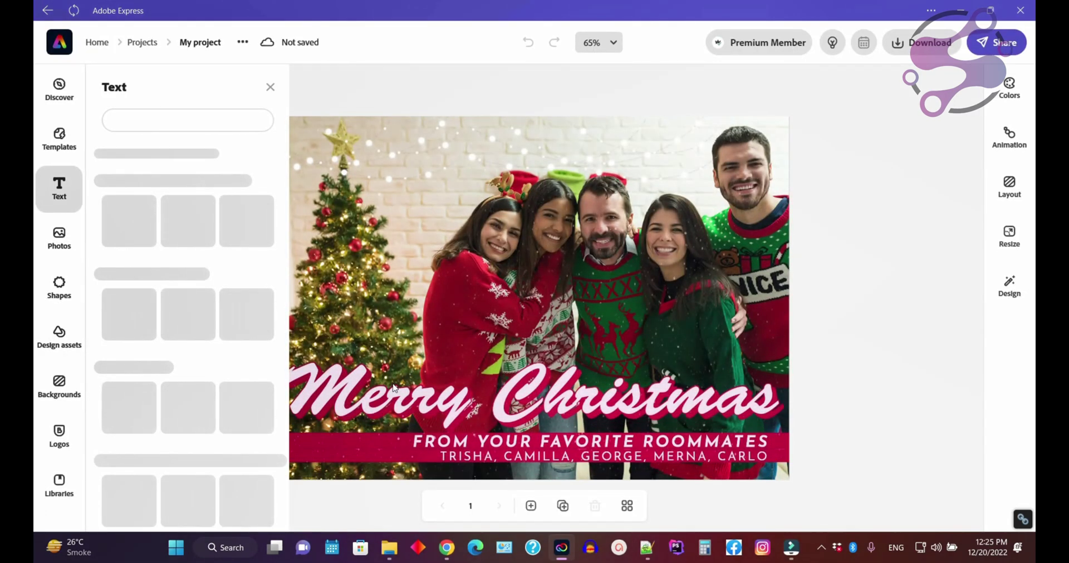
- Select the group photo, open the Lights overlay collection, then select the Merry Christmas title
click(557, 293)
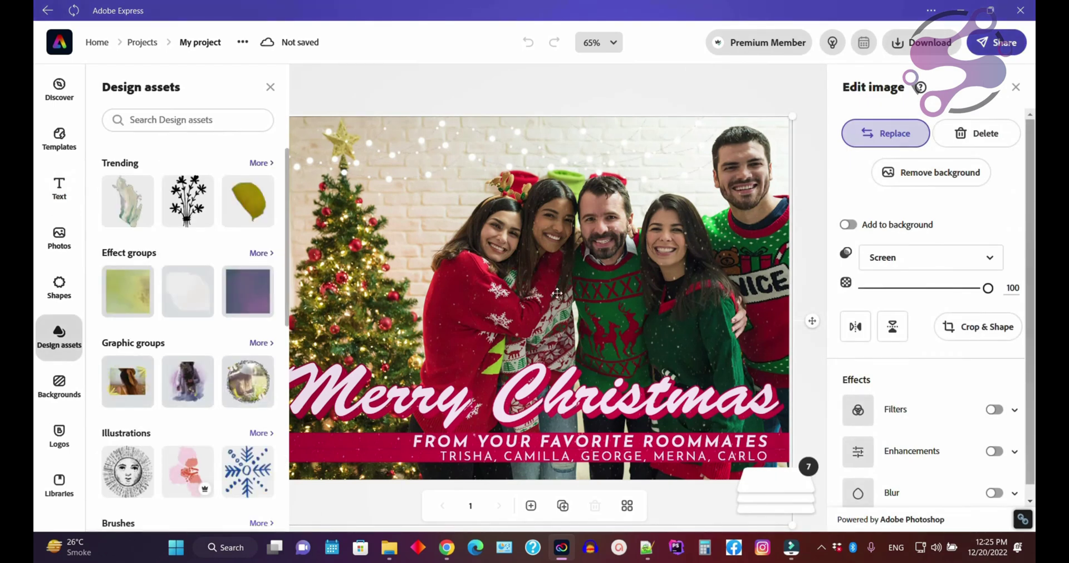
click(270, 87)
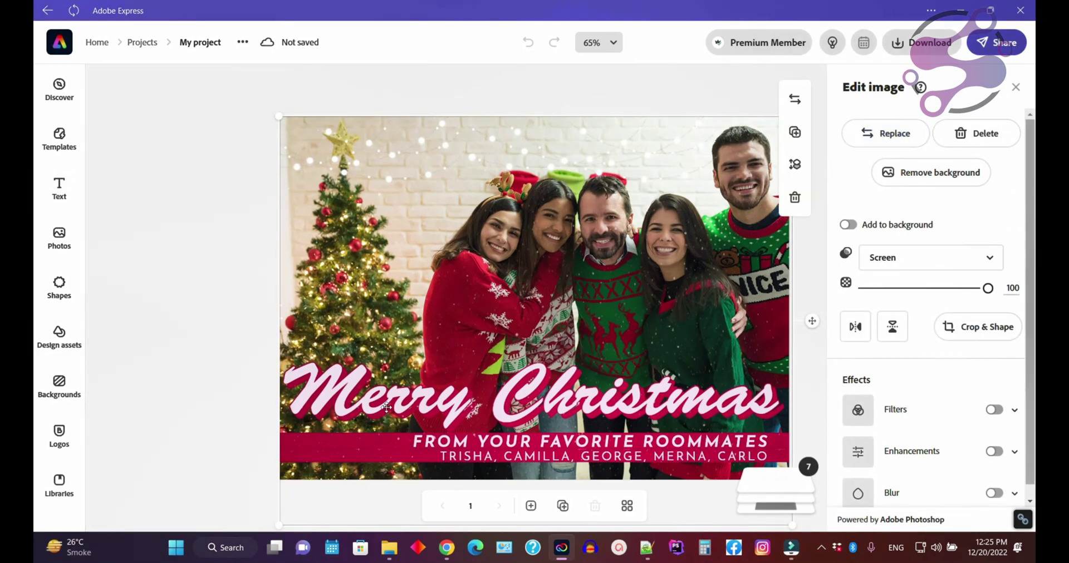
double_click(516, 276)
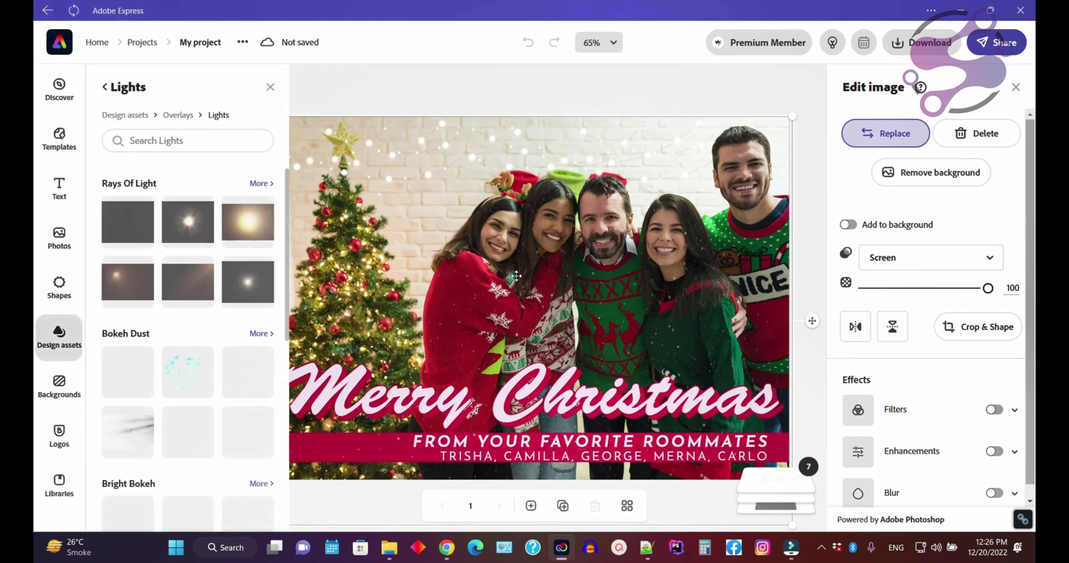
drag(517, 275, 550, 201)
mouse_move(771, 489)
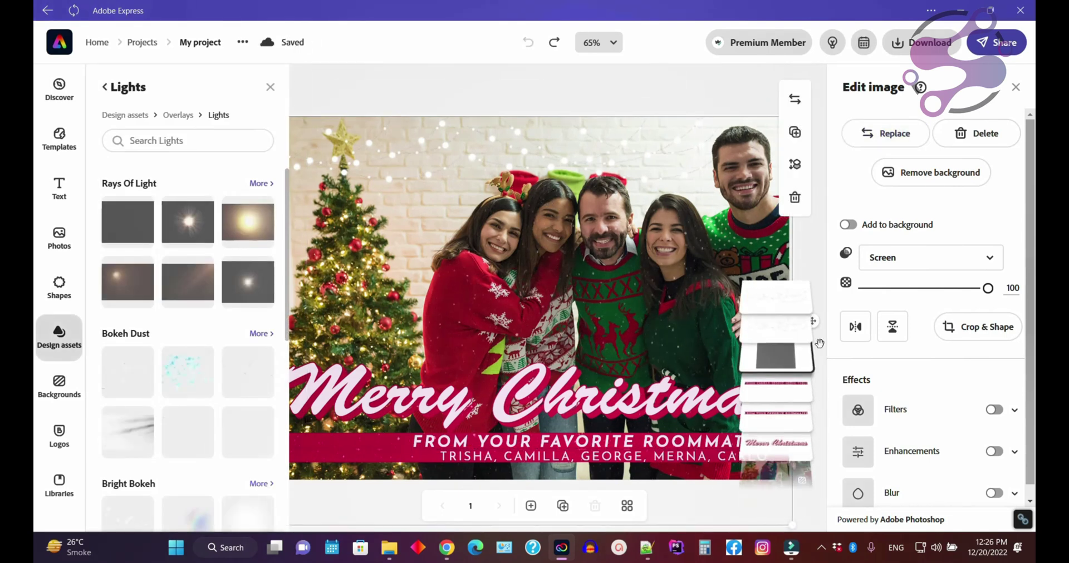
click(758, 445)
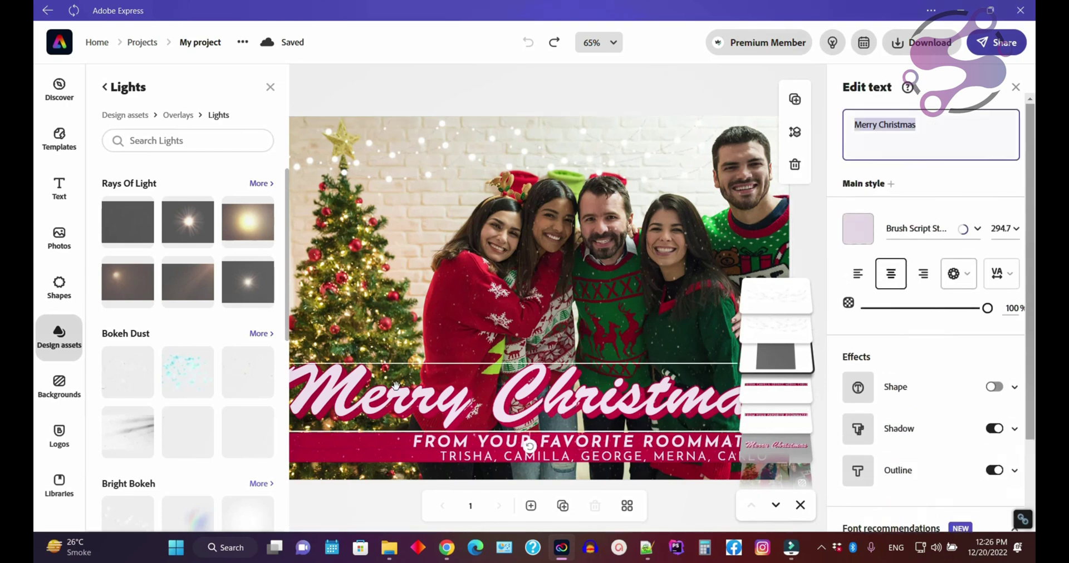
- Delete the title's last letter, close the Lights overlays and shrink the Merry Christmas title
click(949, 135)
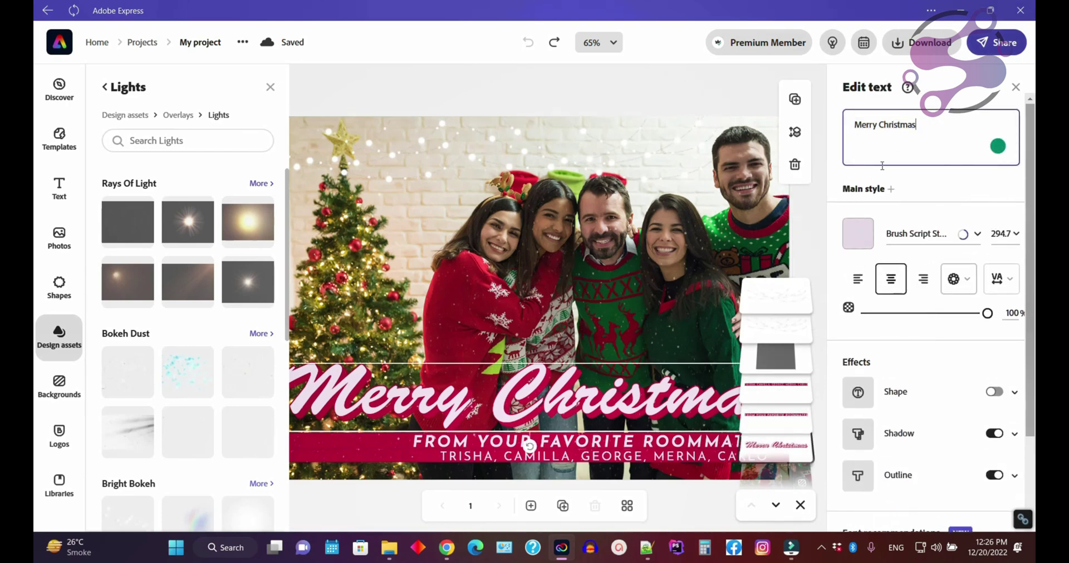
key(BackSpace)
key(BackSpace)
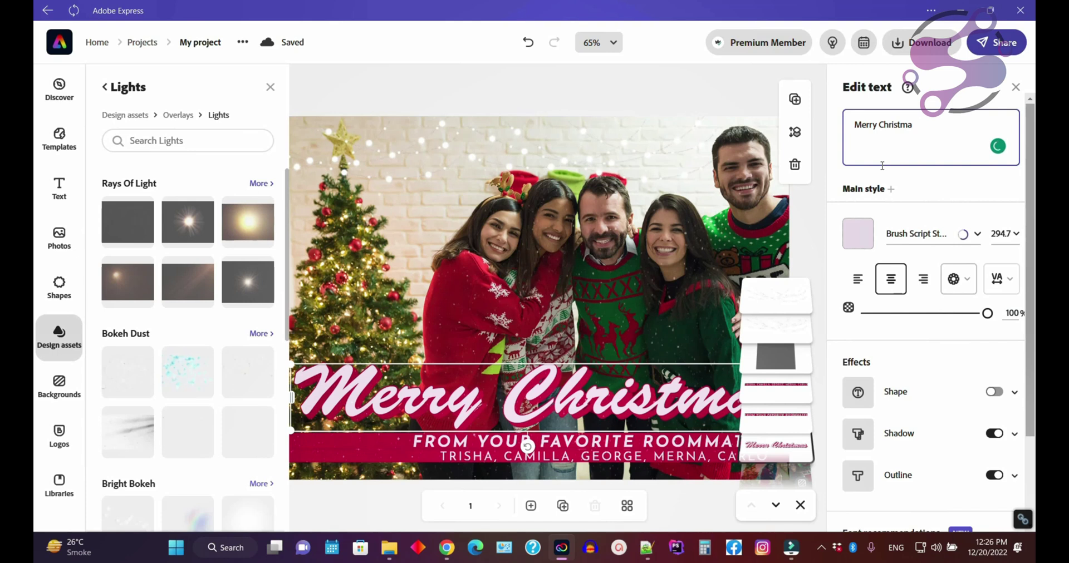
click(270, 89)
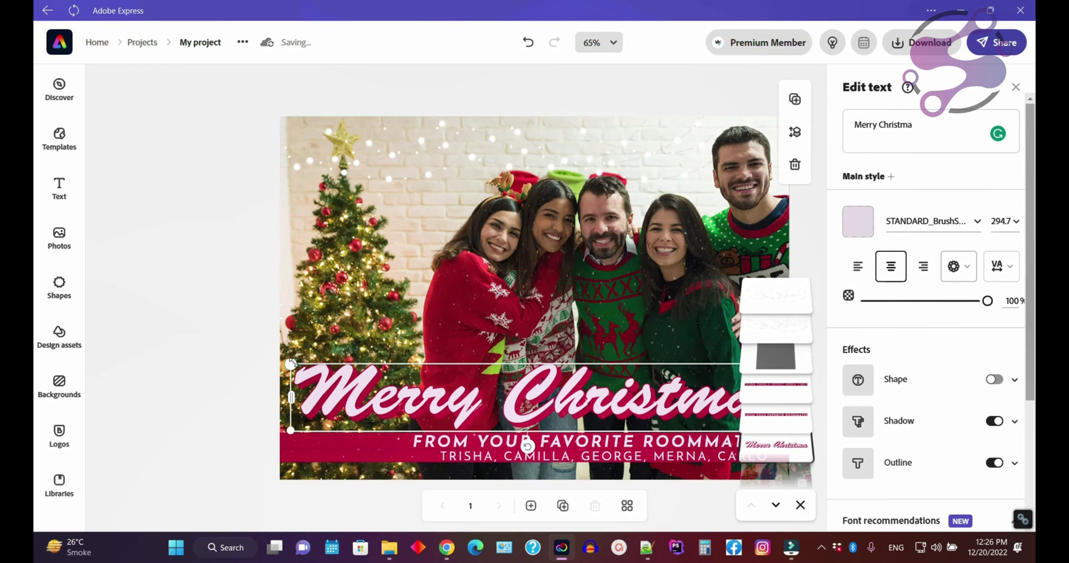
drag(291, 365, 419, 384)
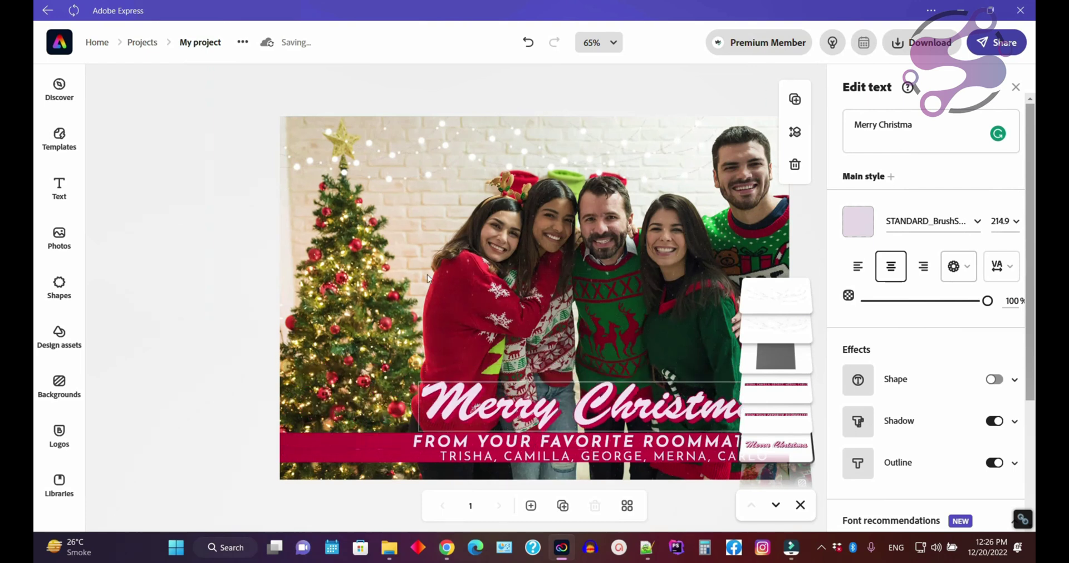
- Undo the title edits so Merry Christmas returns to its original wording and size
key(ctrl+z)
click(647, 400)
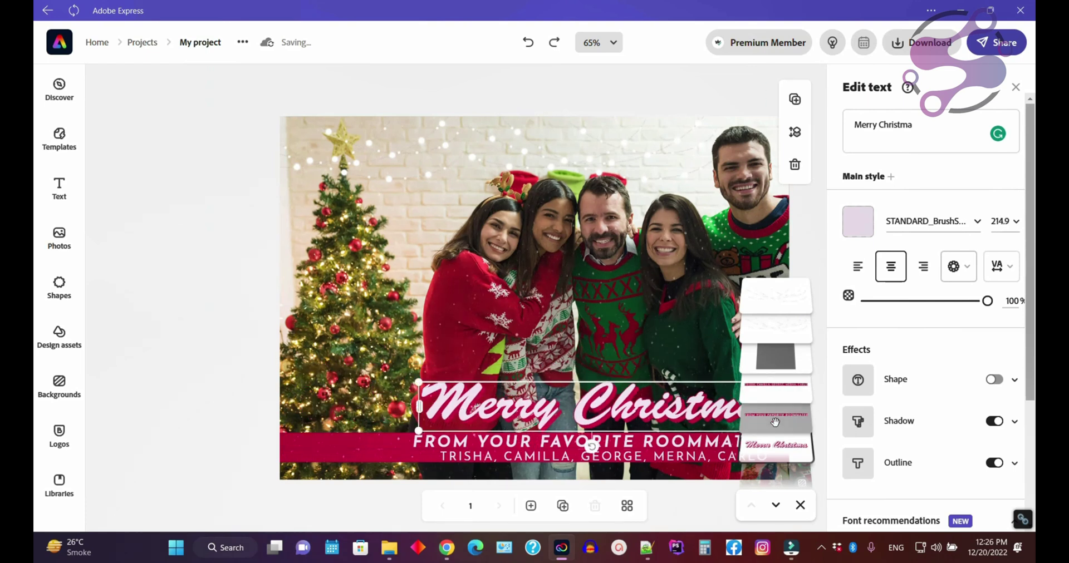
scroll(776, 412, down, 1)
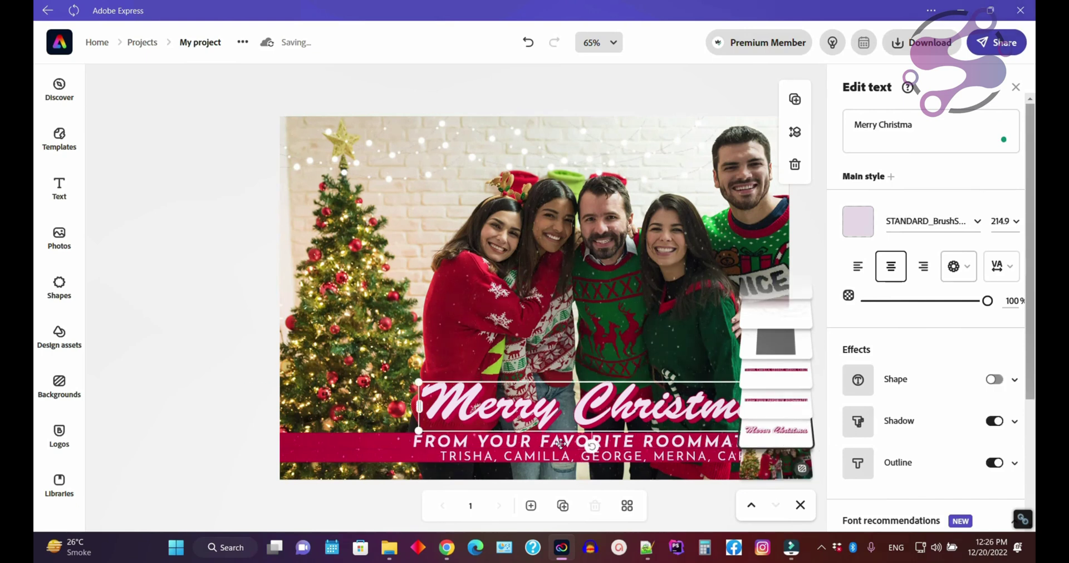
key(ctrl+z)
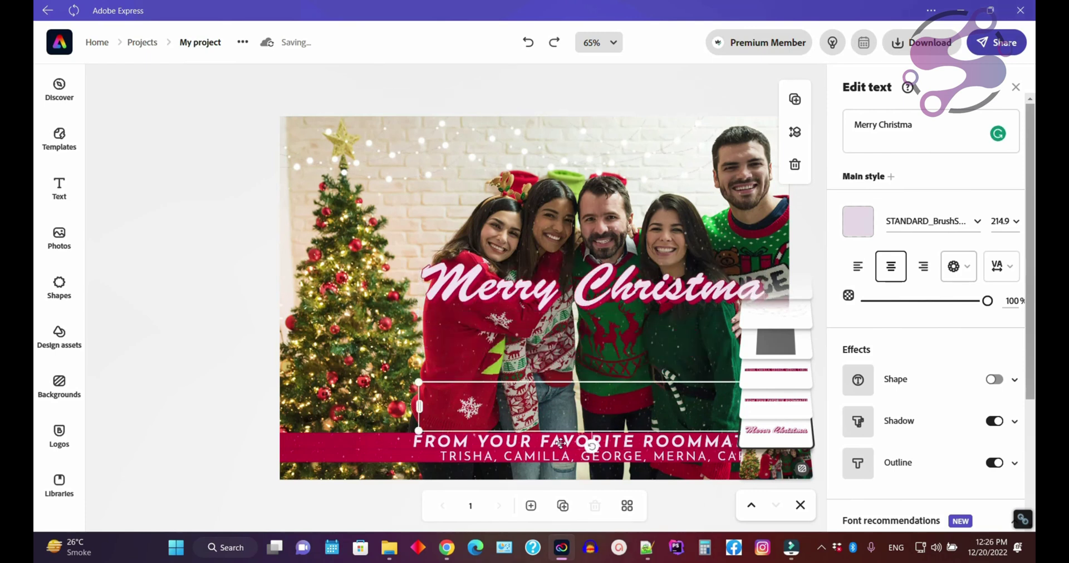
key(ctrl+z)
click(674, 296)
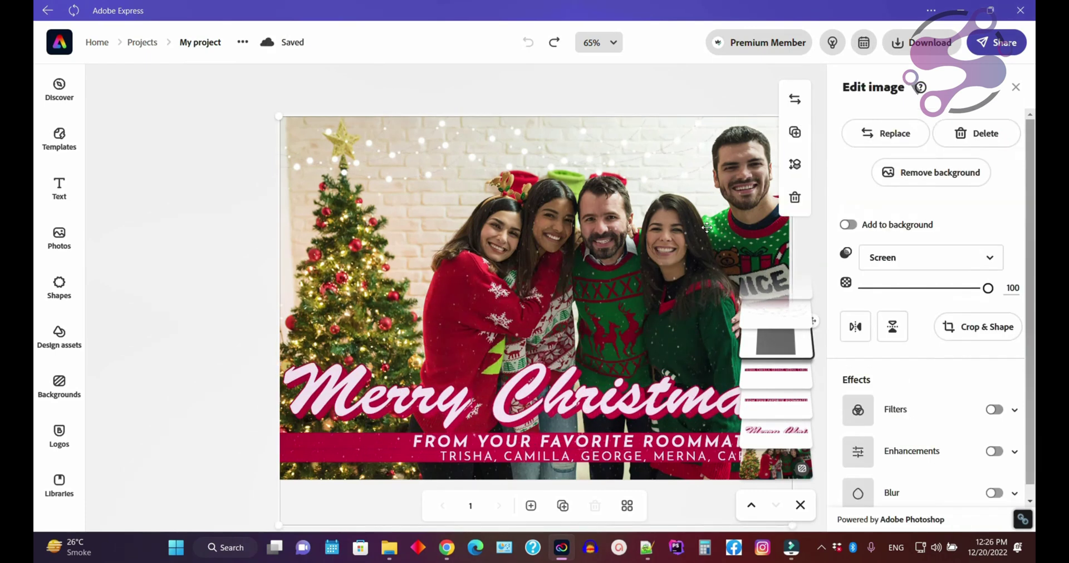
- Make the group photo the page background and undo the blue leaves replacement
key(ctrl+shift+z)
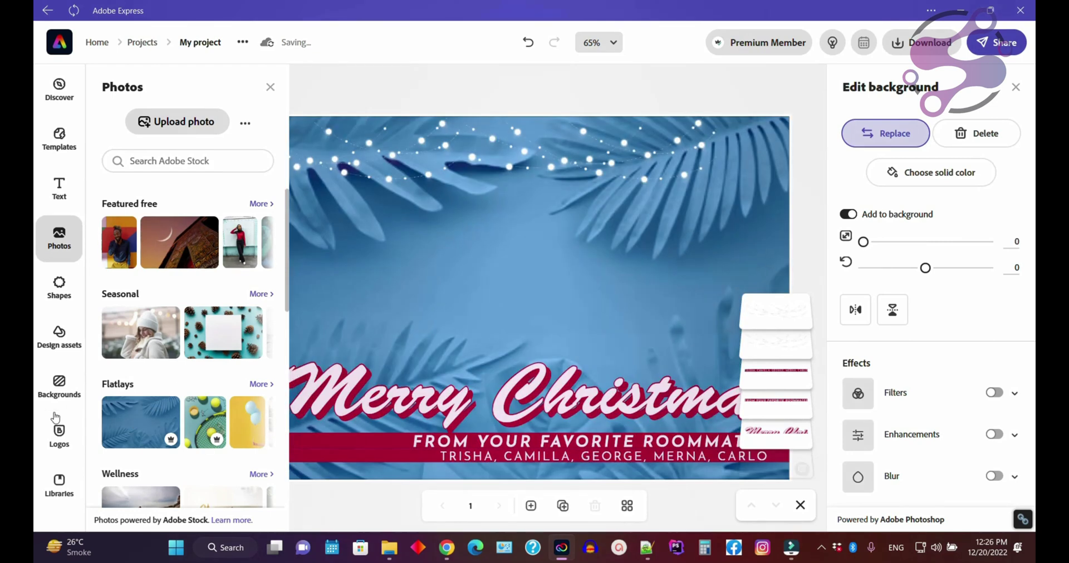
click(609, 100)
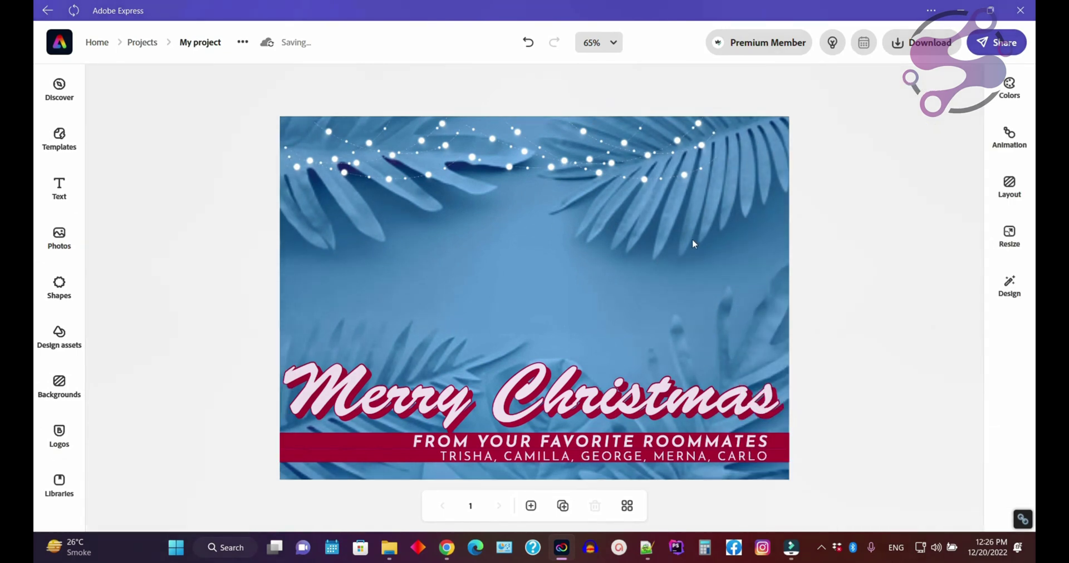
key(ctrl+z)
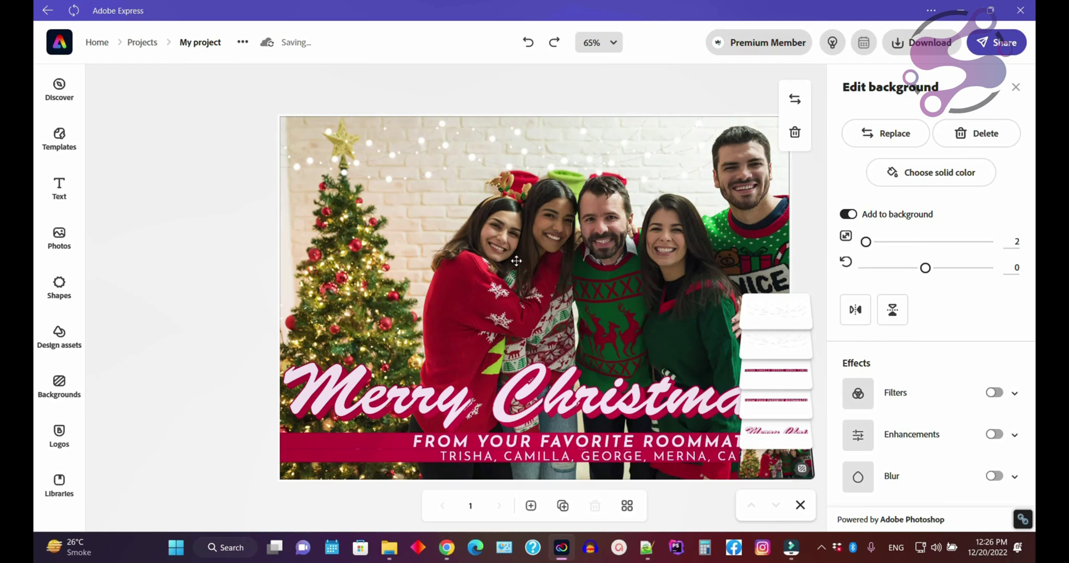
- Turn off the Merry Christmas title's shadow and red outline, then leave Adobe Express
click(405, 412)
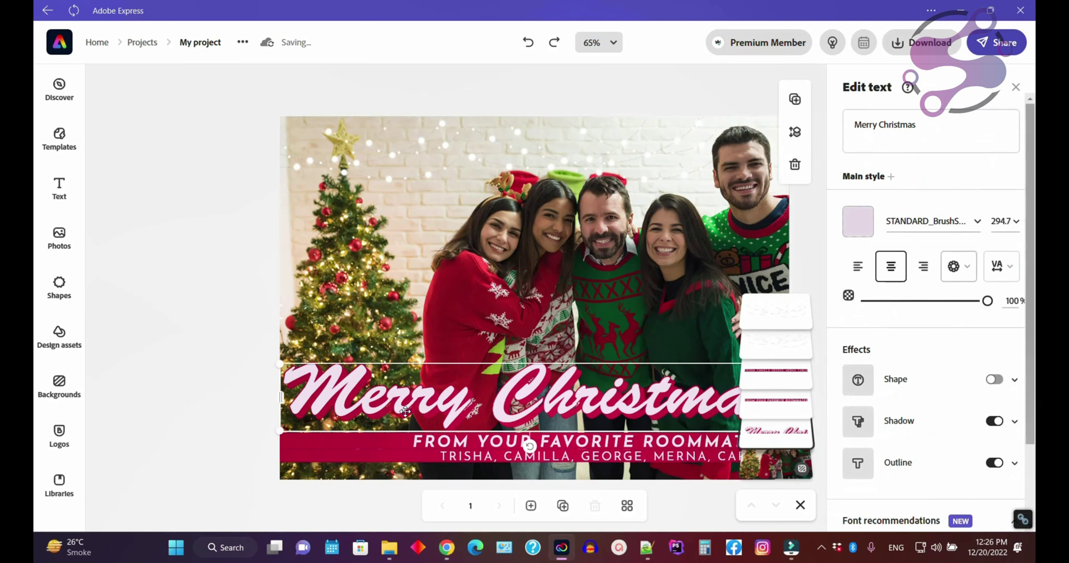
click(994, 422)
click(994, 463)
click(994, 422)
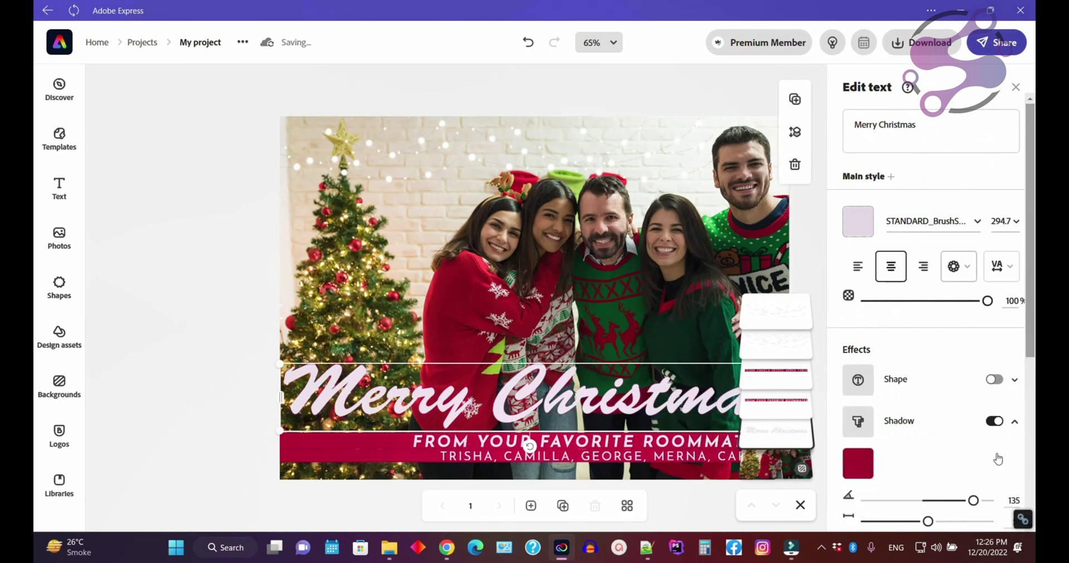
click(995, 421)
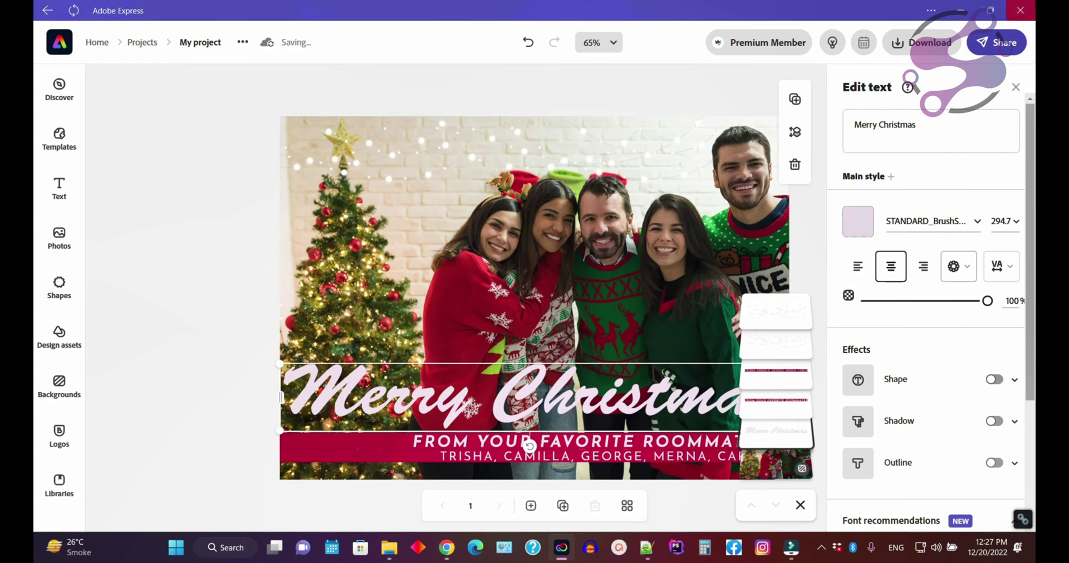
click(1021, 10)
click(599, 82)
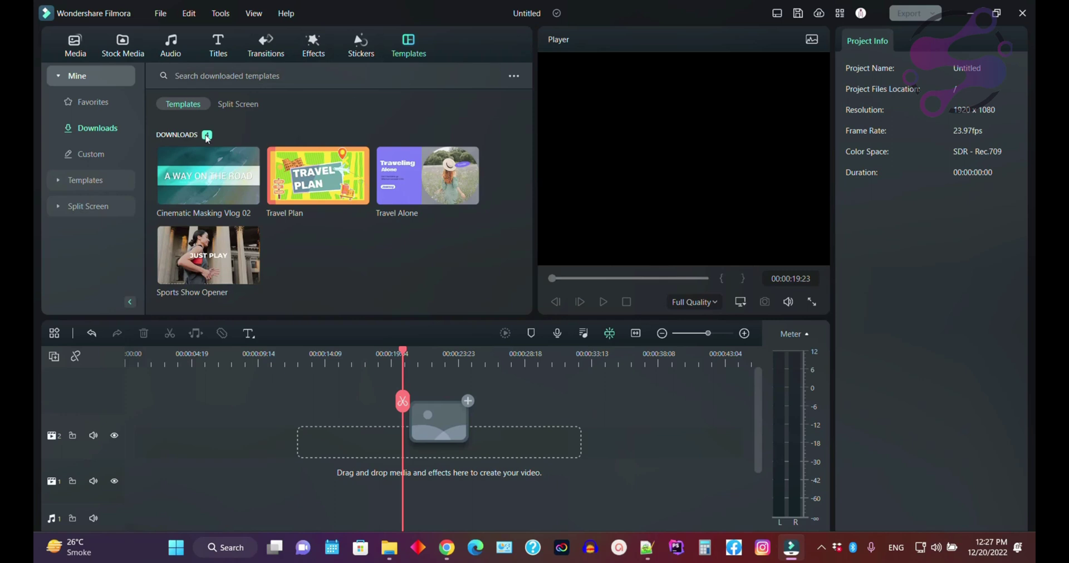
- Download the JION US template from the Recruitment template category
click(66, 180)
drag(149, 102, 149, 267)
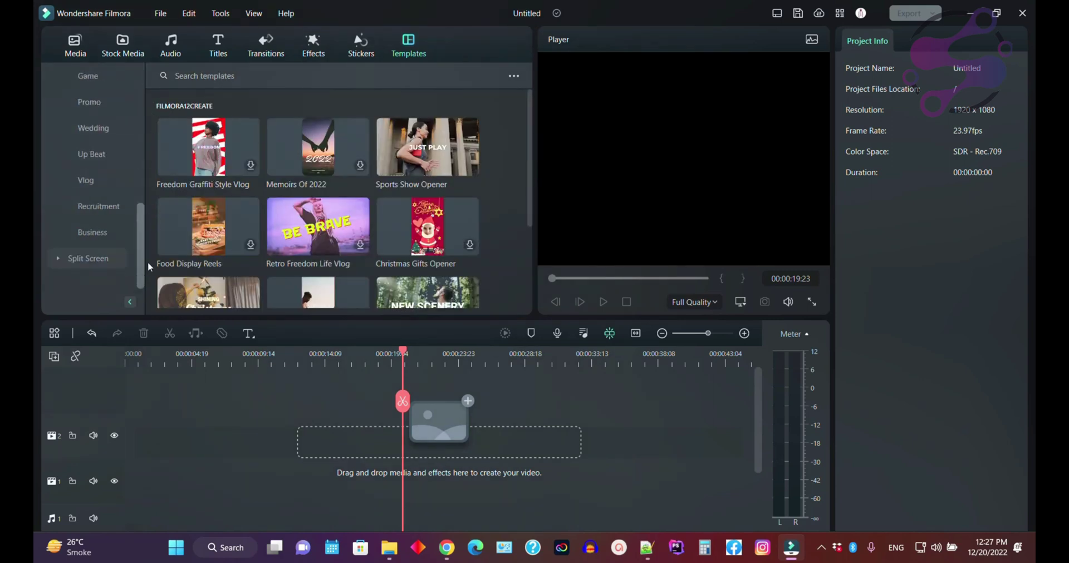
click(100, 207)
mouse_move(529, 116)
mouse_down()
mouse_move(529, 146)
mouse_move(530, 113)
mouse_move(531, 130)
mouse_up()
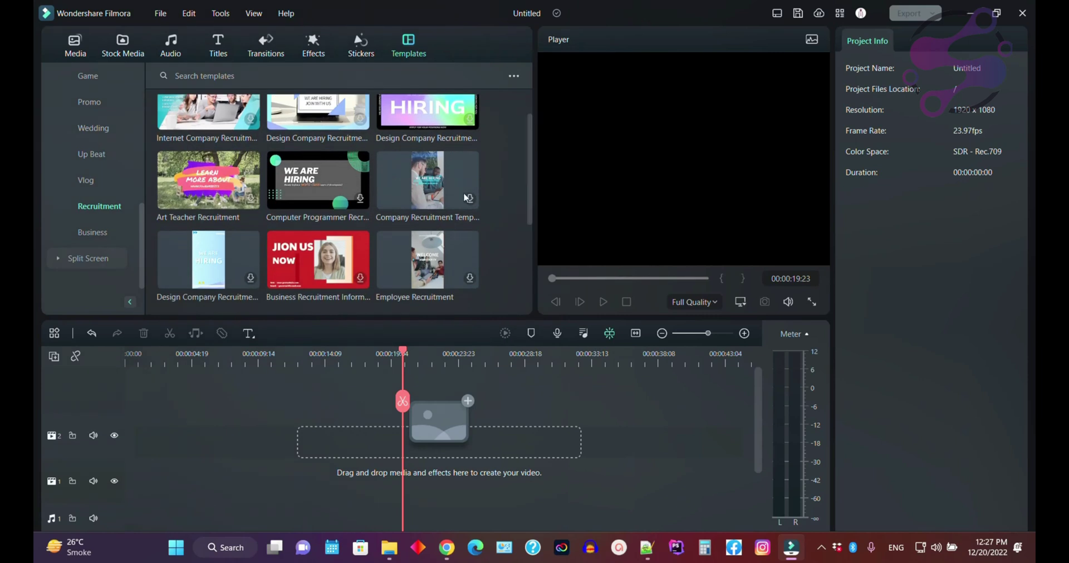
click(334, 264)
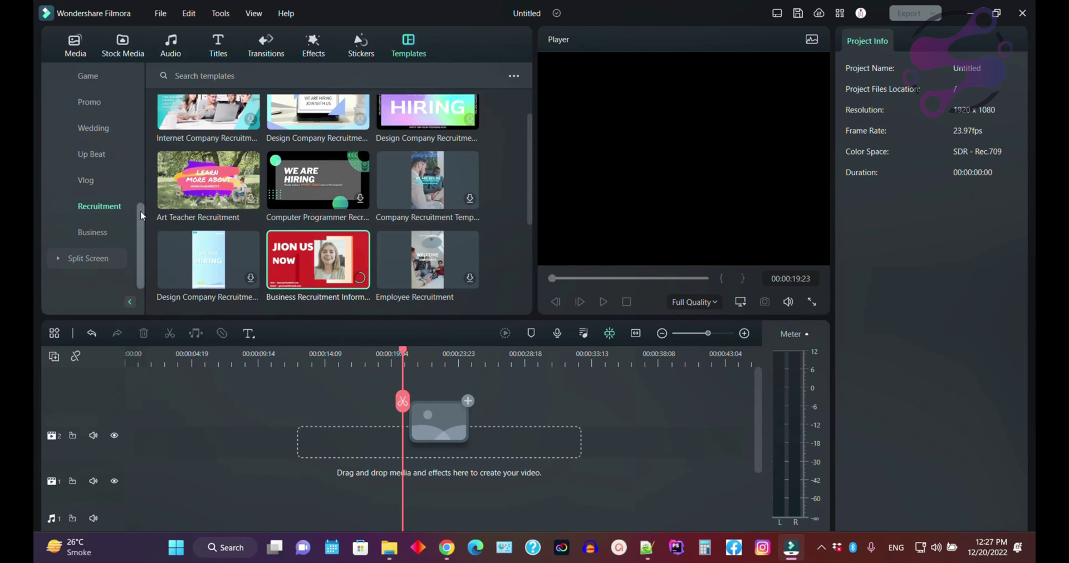
- Show the four downloaded templates under Mine > Downloads
scroll(121, 71, up, 10)
click(123, 72)
click(100, 129)
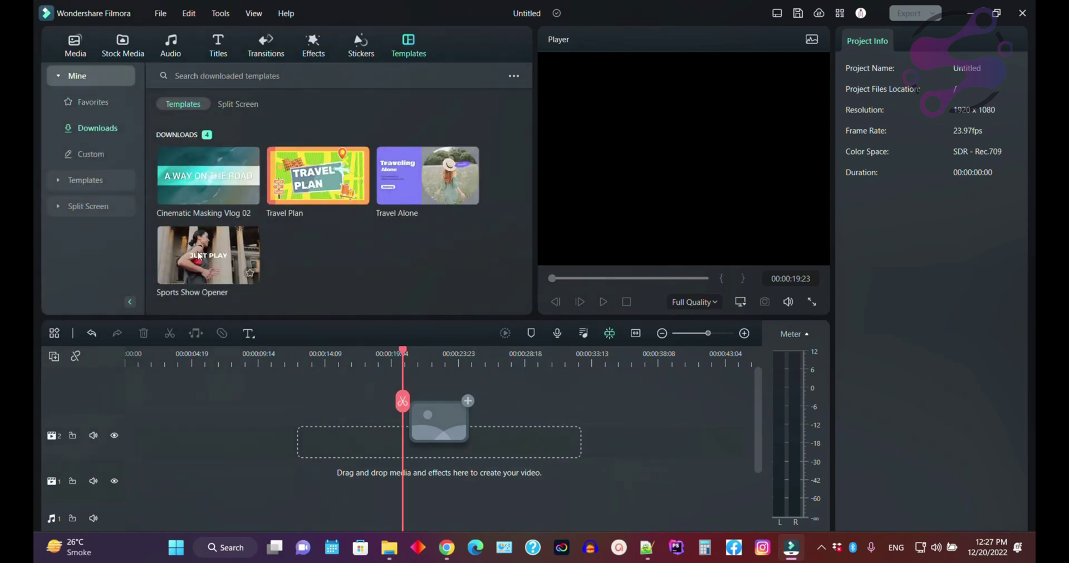
- Place the Sports Show Opener template at the start of the timeline
drag(200, 253, 148, 442)
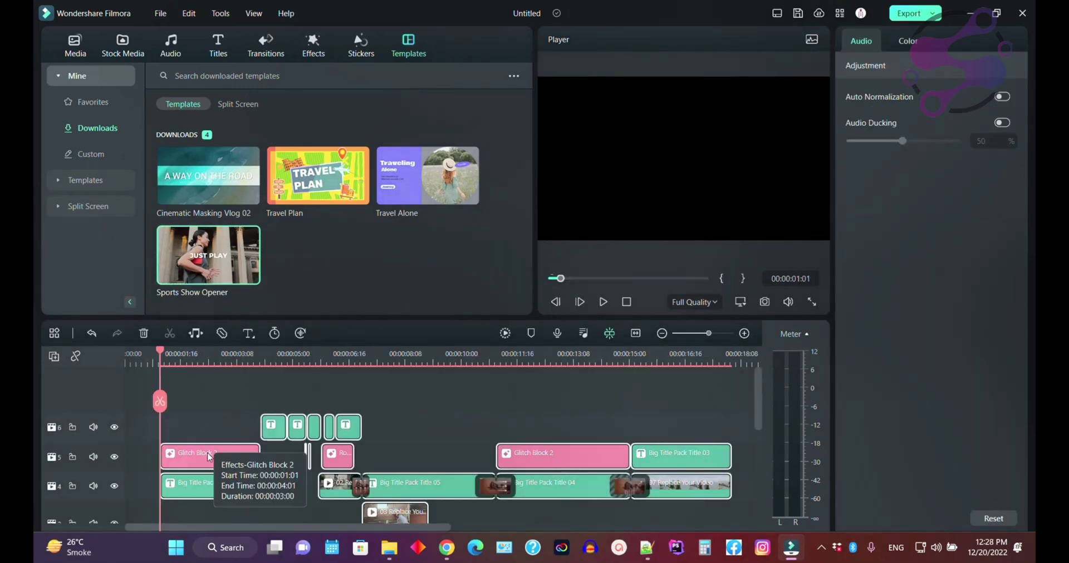
key(ctrl+z)
drag(251, 276, 129, 444)
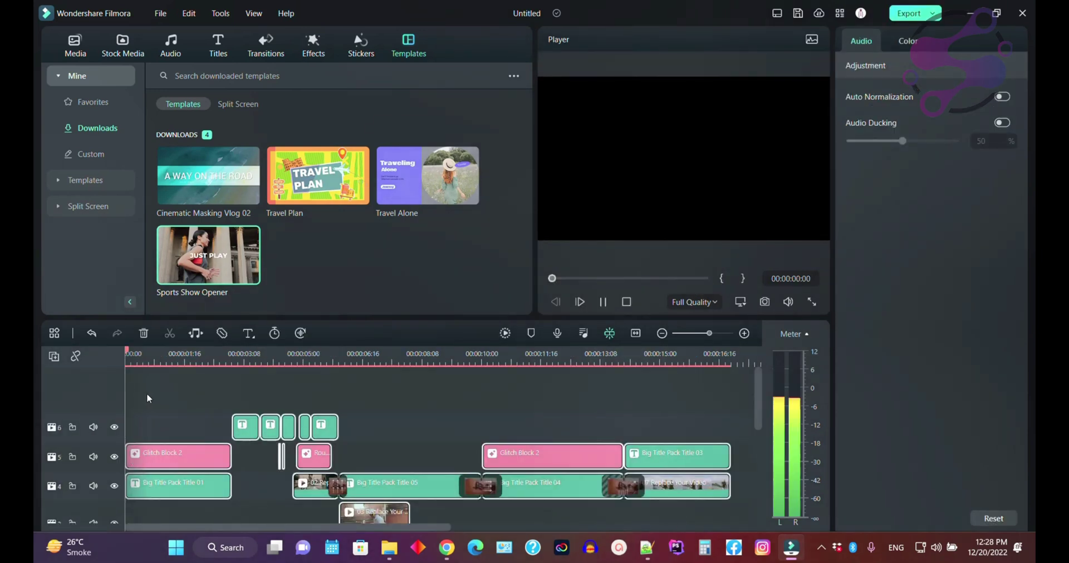
- Preview the opener's beginning, then select the first video clip on track 2
key(space)
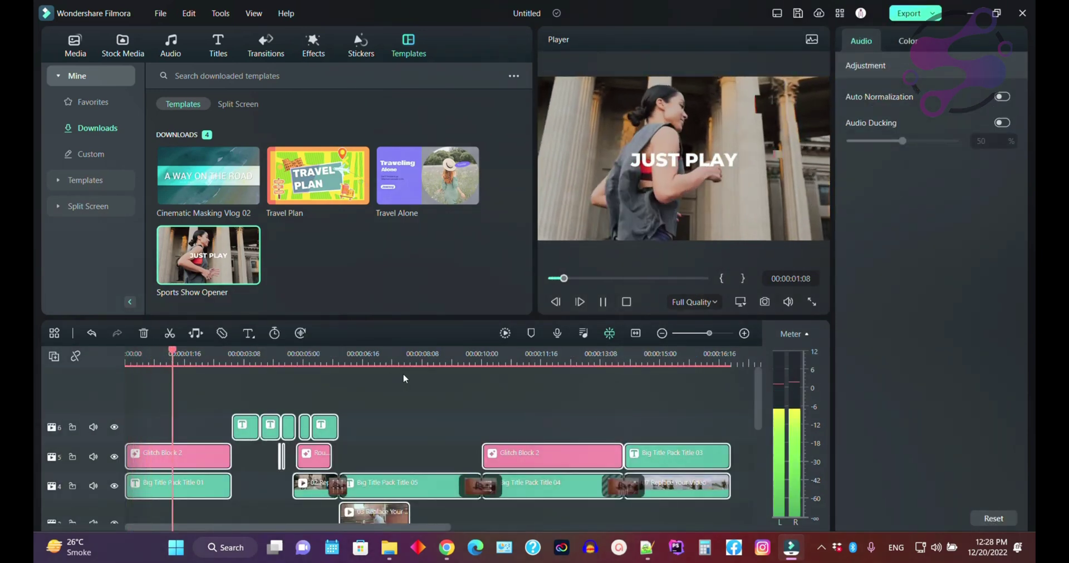
key(space)
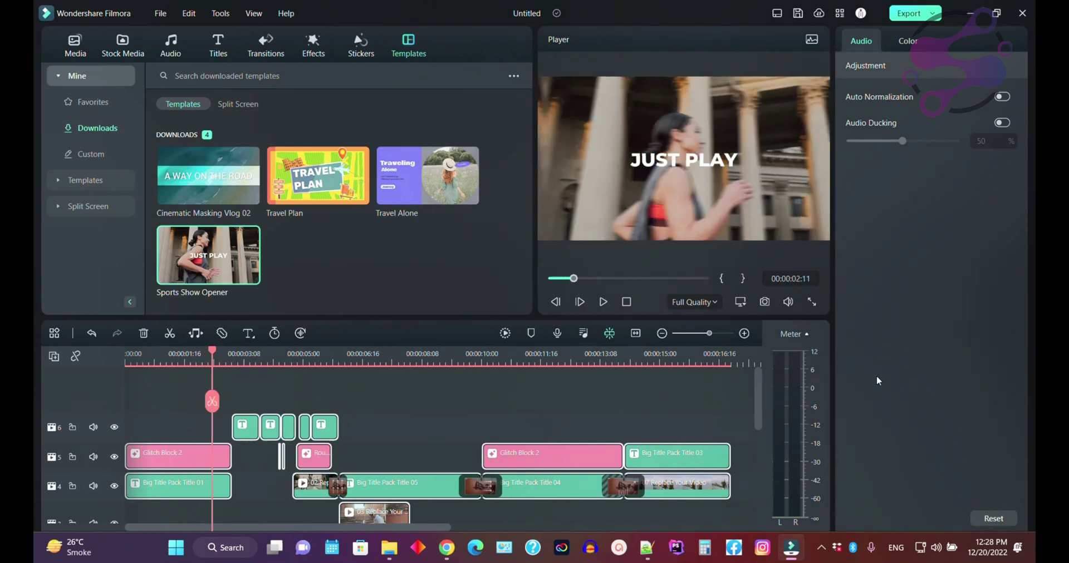
drag(759, 382, 761, 432)
click(166, 496)
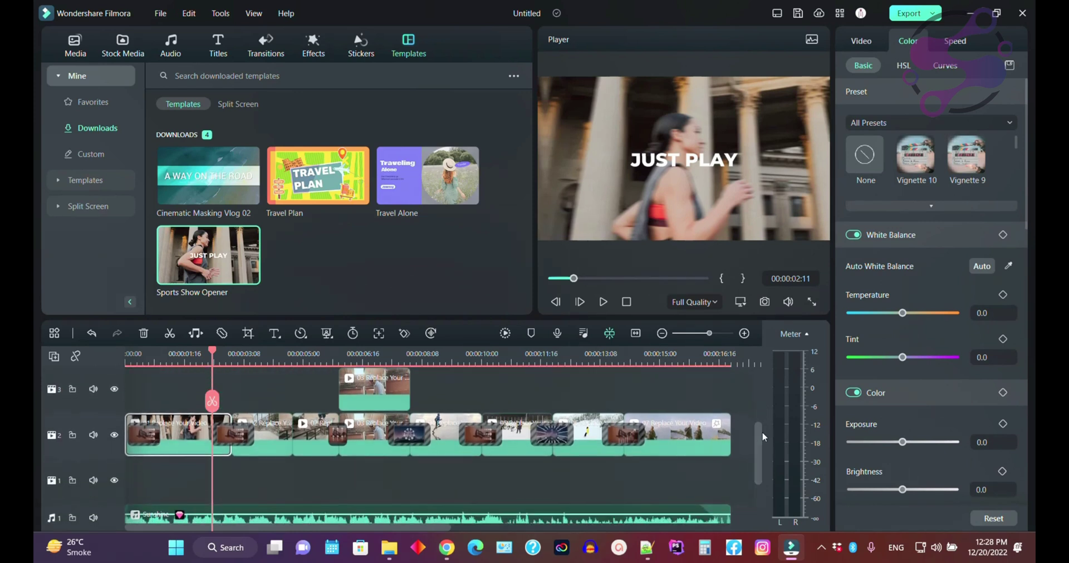
- Check the opening transition, replay from the start, and open the Big Title Pack Title 01 text settings
click(184, 423)
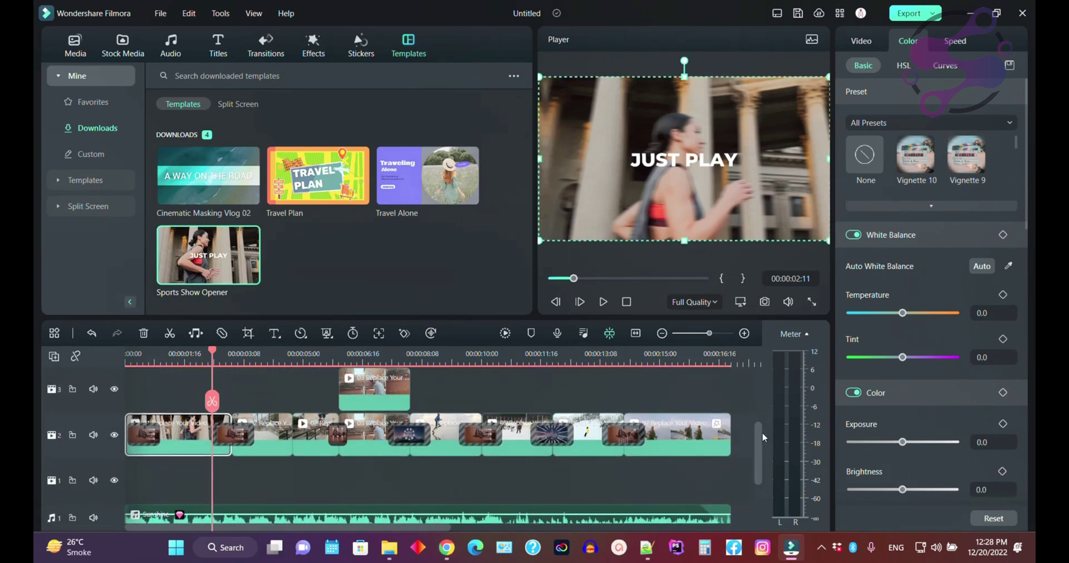
click(140, 440)
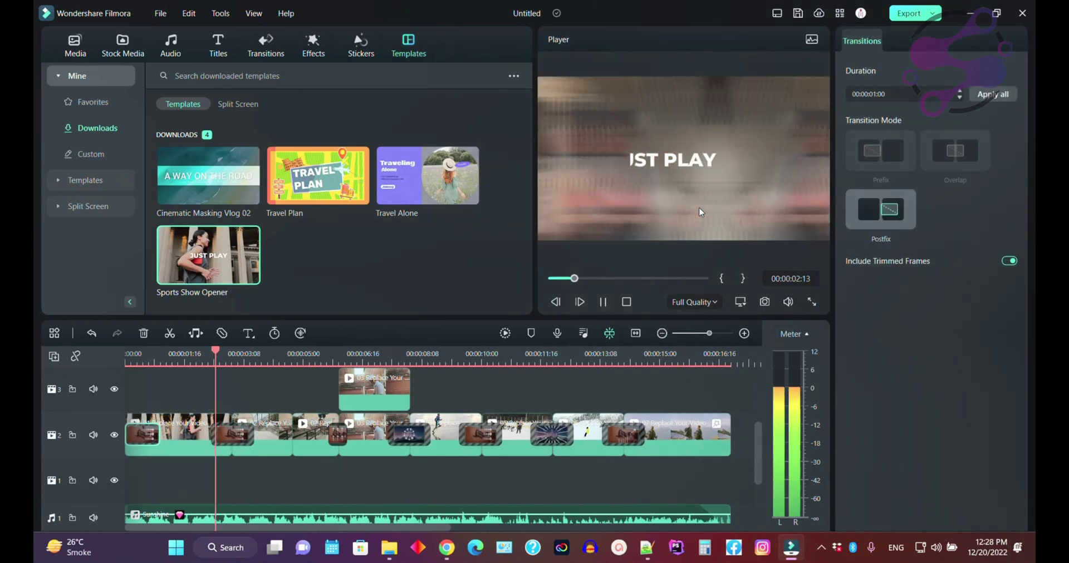
key(space)
drag(762, 438, 763, 393)
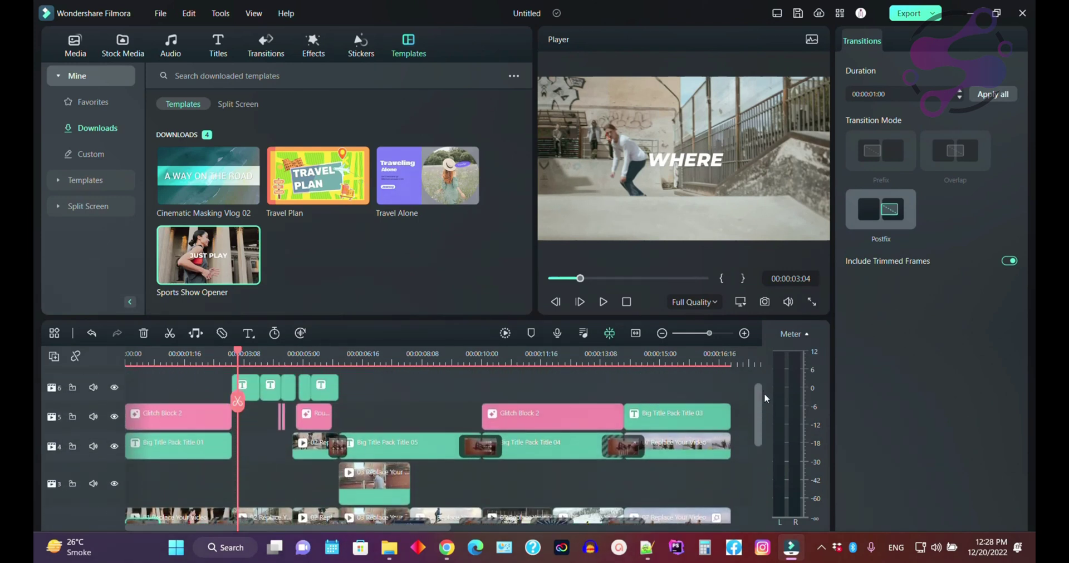
click(149, 349)
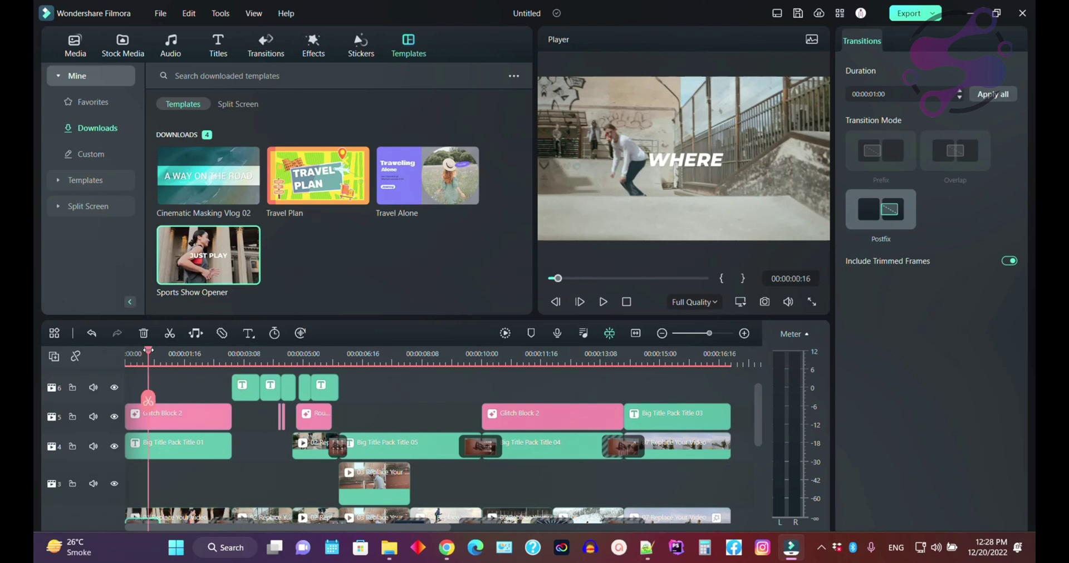
key(space)
click(148, 457)
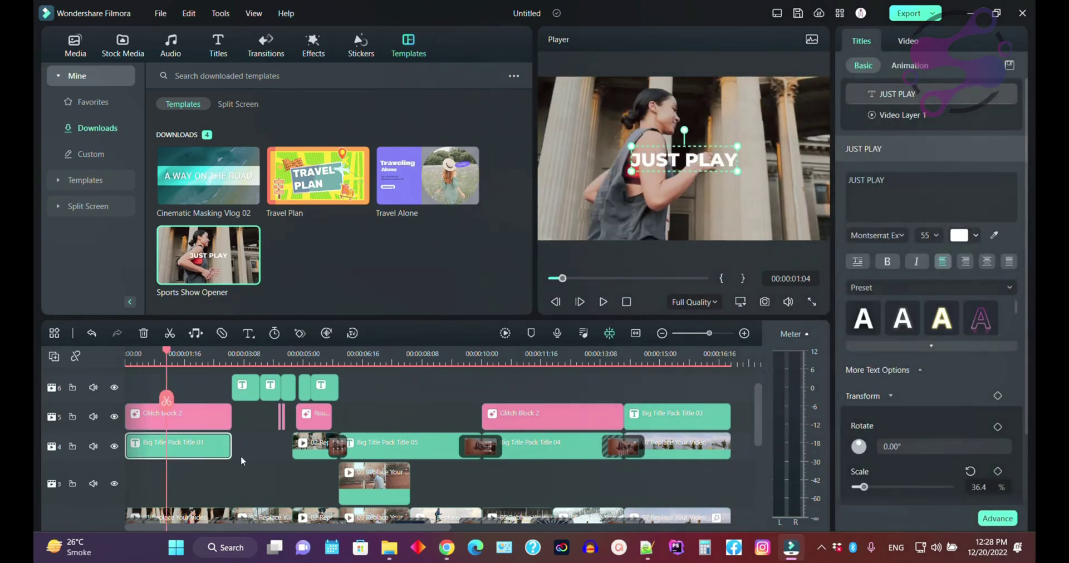
- Replace the JUST PLAY title text with 'shakzee', then select the Big Title Pack Title 05 clip
click(894, 224)
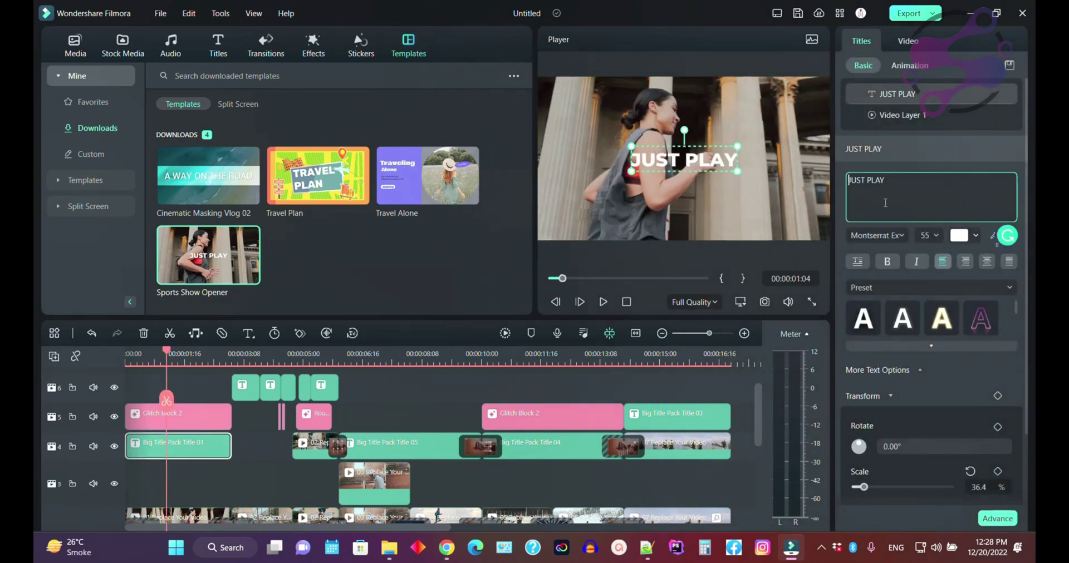
key(ctrl+a)
key(BackSpace)
text(shakzee)
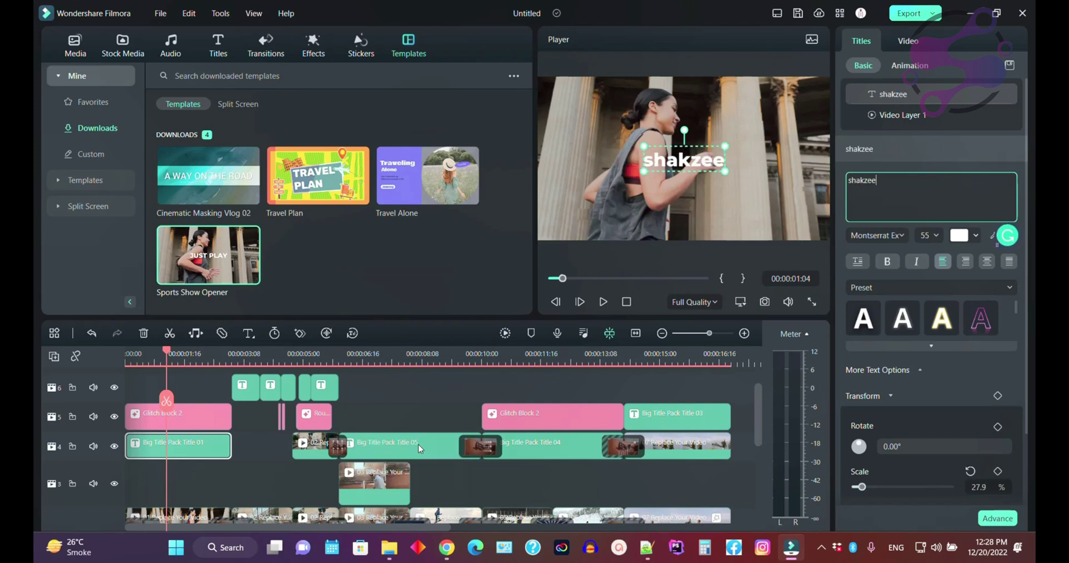
click(420, 449)
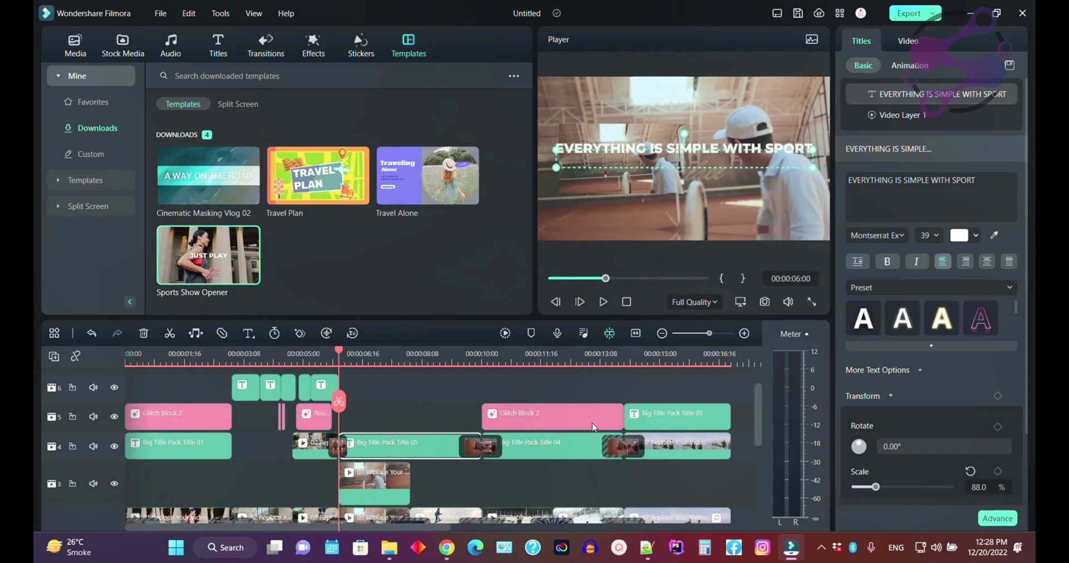
- Play the shakzee opener from the start in full-screen preview, then exit full screen
scroll(436, 354, down, 3)
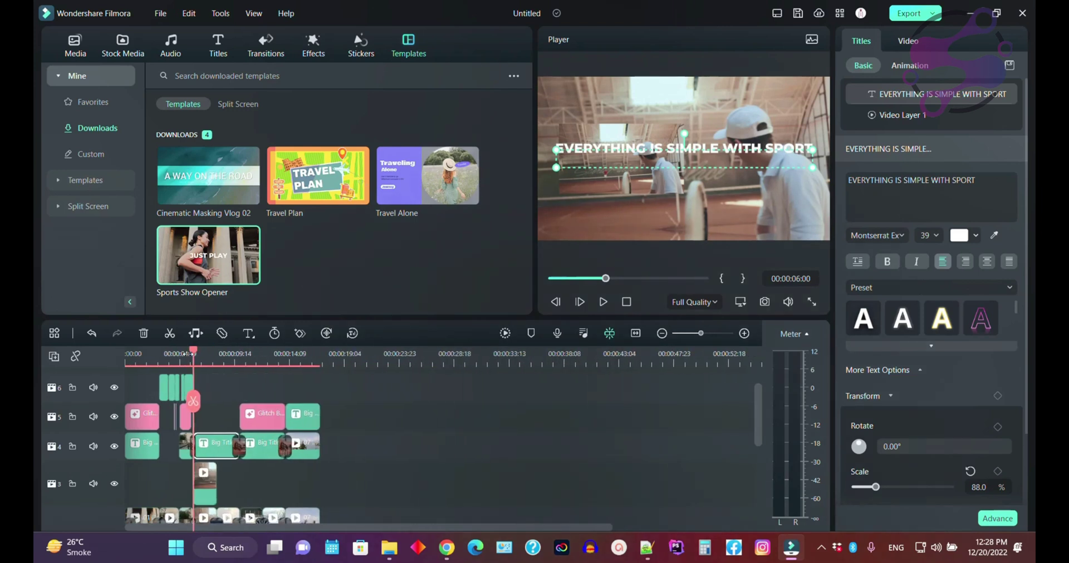
drag(187, 348, 130, 350)
key(space)
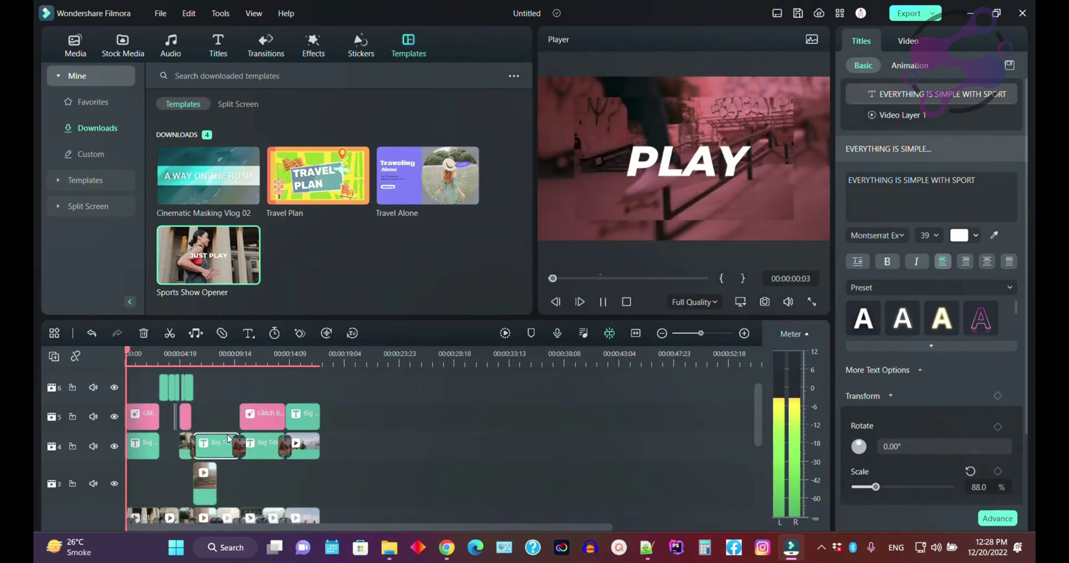
double_click(586, 231)
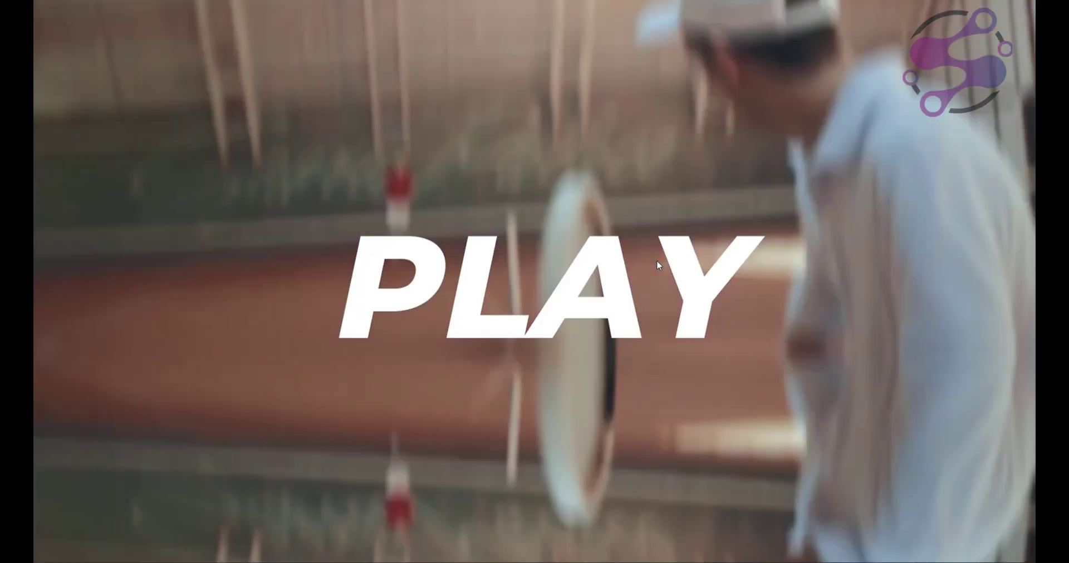
key(Escape)
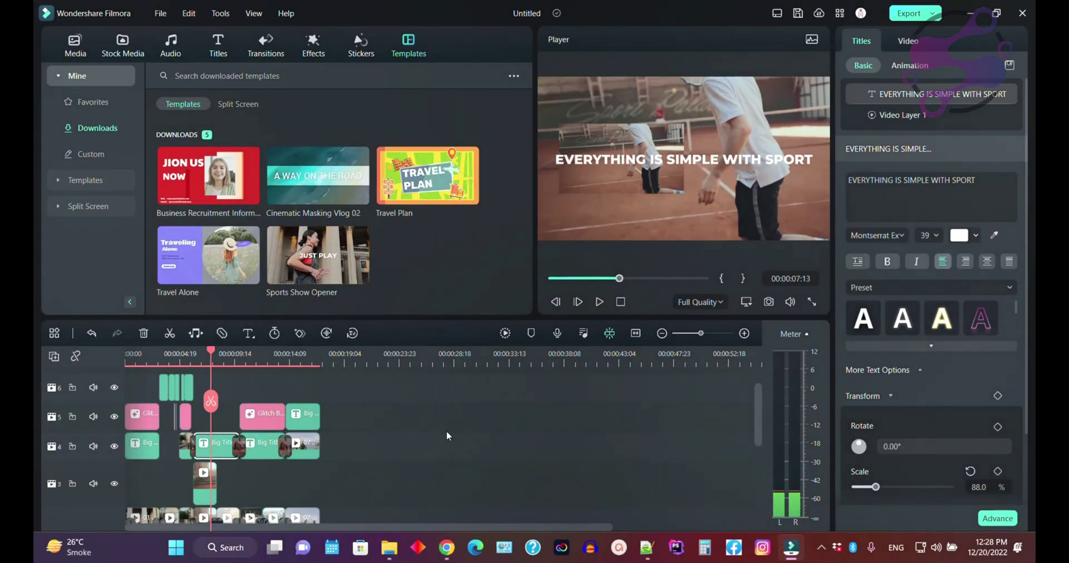
- Replay the opener from the beginning to check the shakzee title
scroll(357, 356, up, 2)
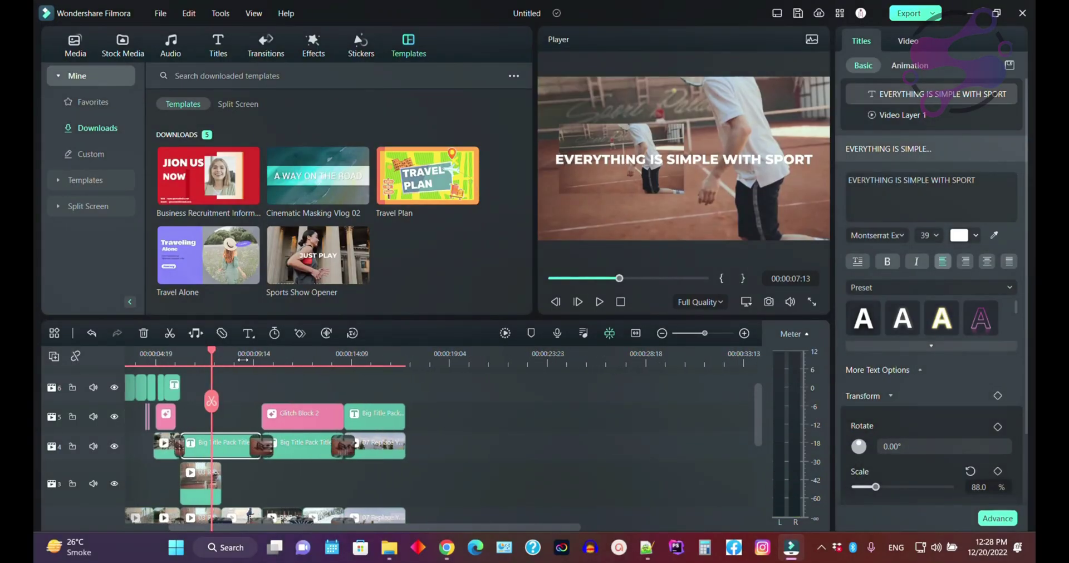
drag(212, 352, 88, 353)
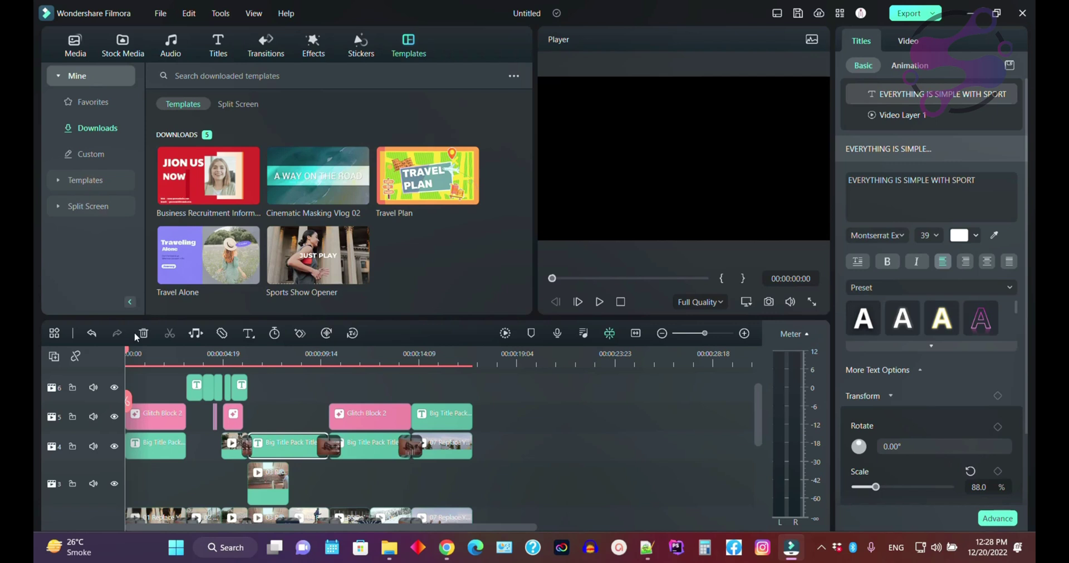
key(space)
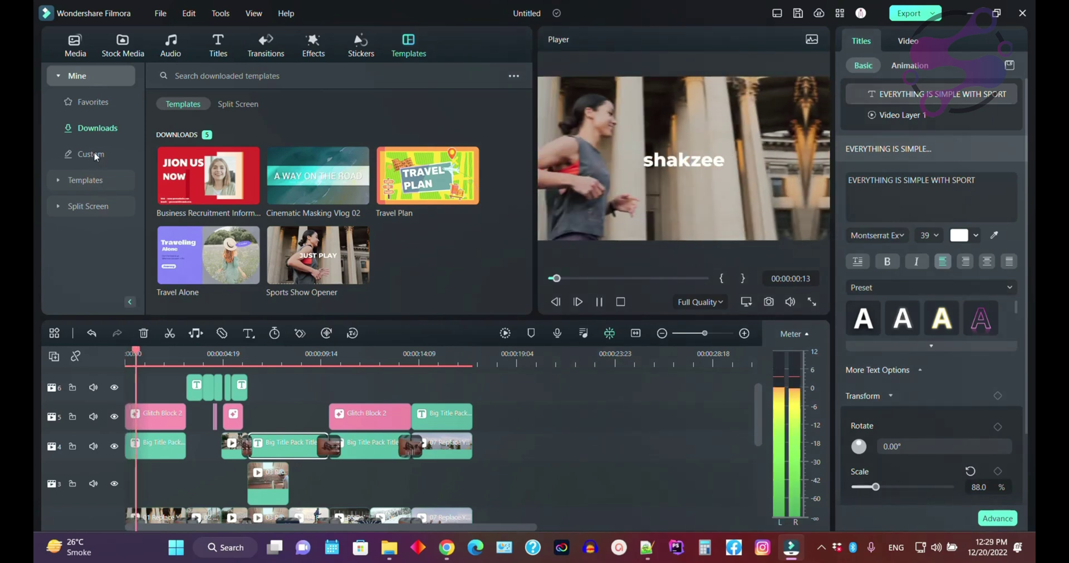
- Return to the Mine templates and delete every clip from the timeline
click(84, 180)
click(83, 77)
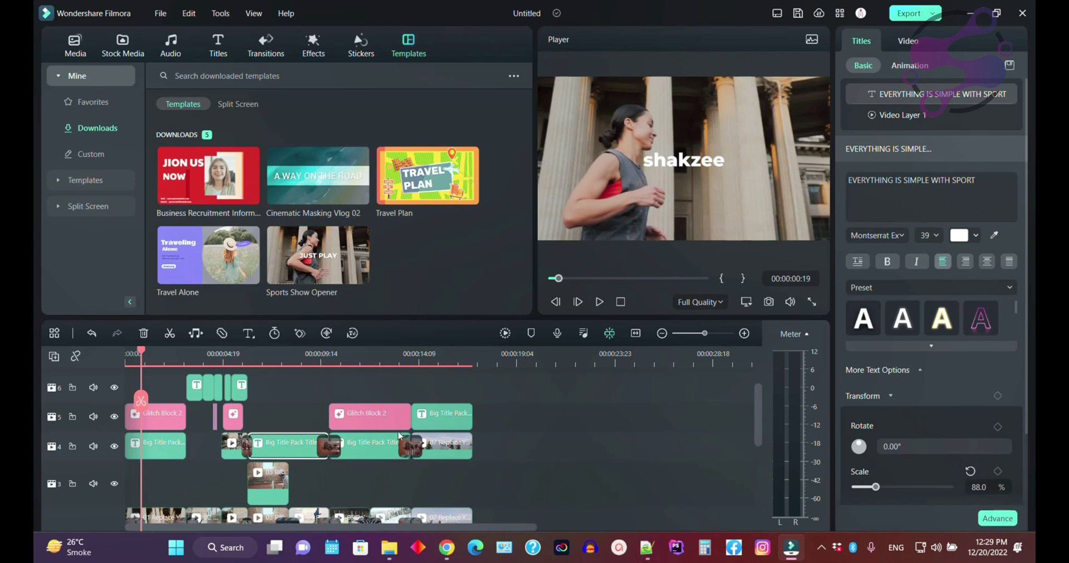
click(549, 412)
key(ctrl+a)
key(Delete)
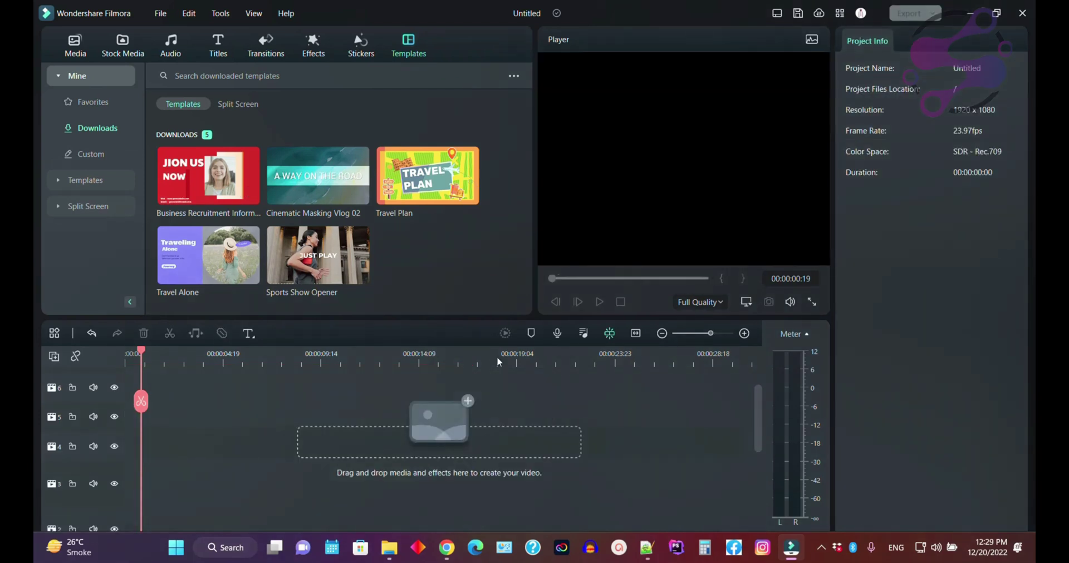
- Add the Business Recruitment template to the timeline and play its preview
drag(238, 185, 132, 449)
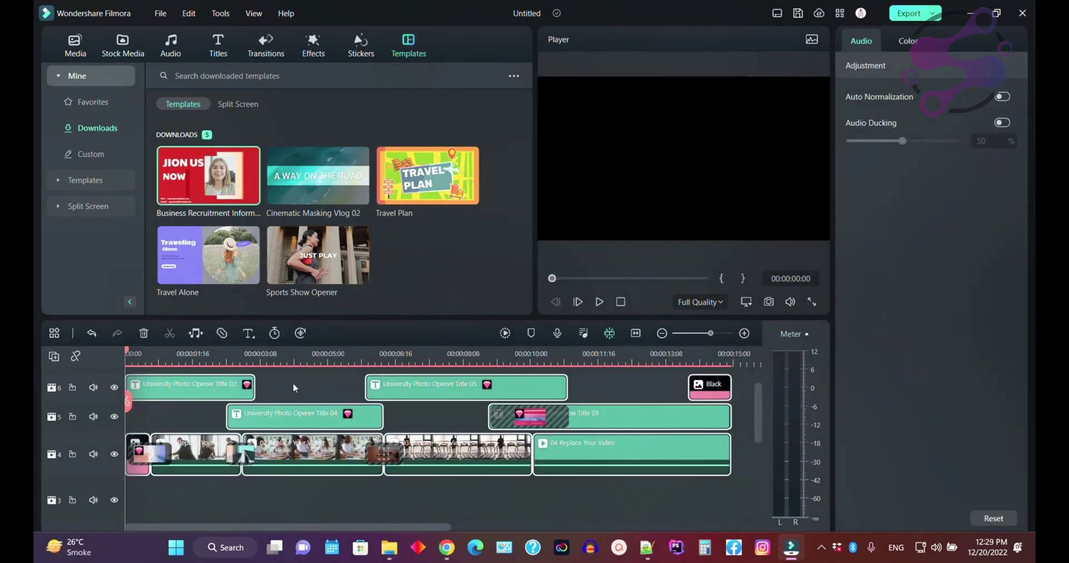
key(space)
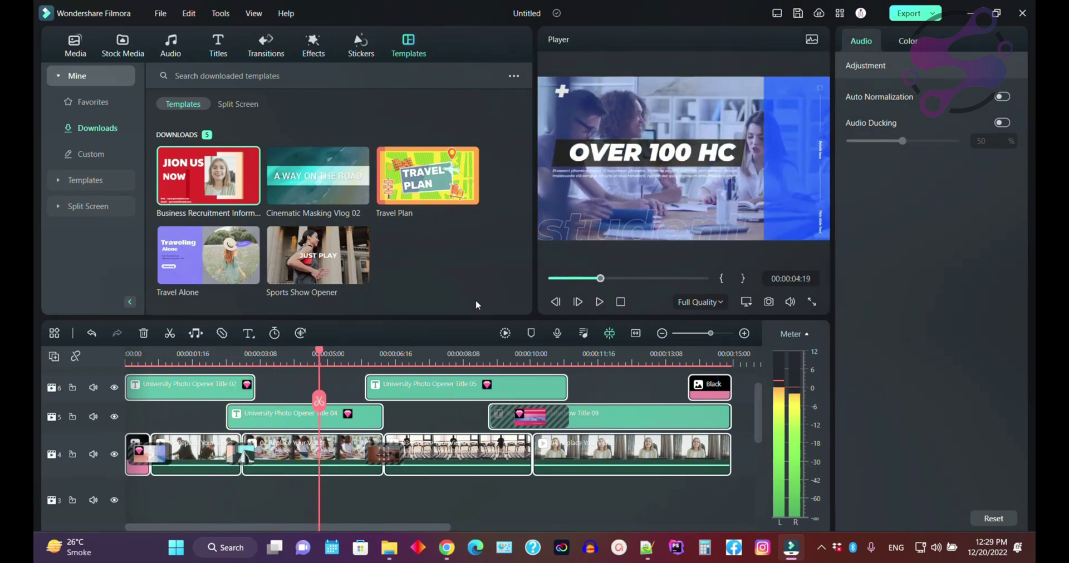
click(197, 390)
key(Home)
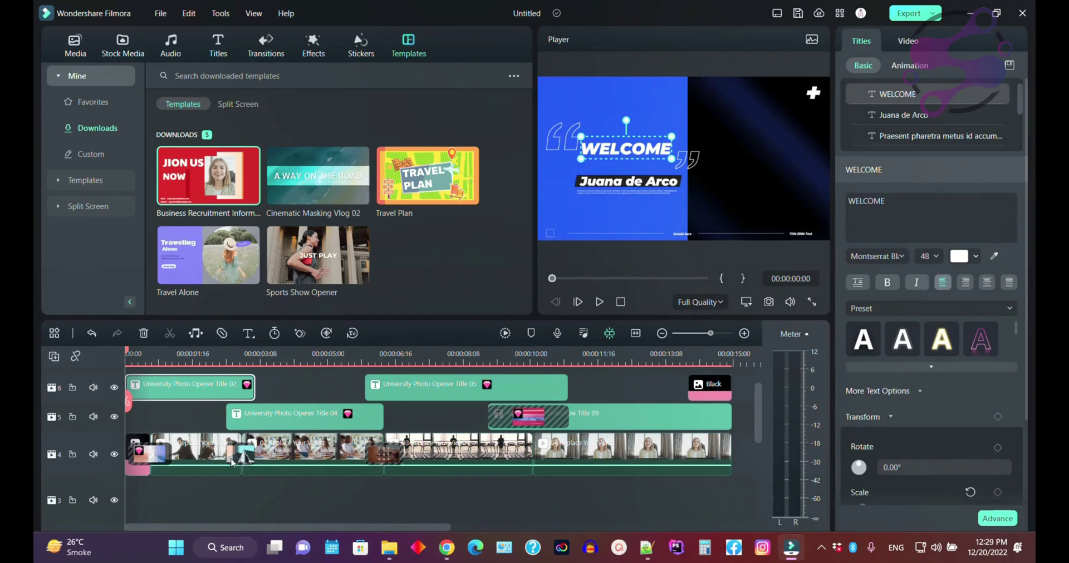
- Preview the University Photo Opener Title 04 and 05 clips and the opening transition settings
click(228, 418)
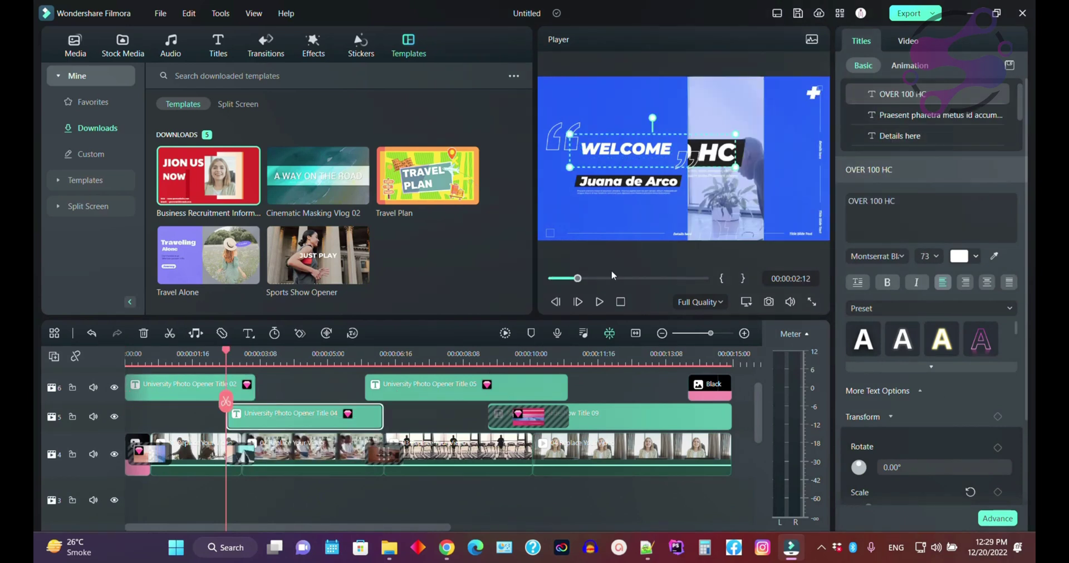
click(427, 380)
key(space)
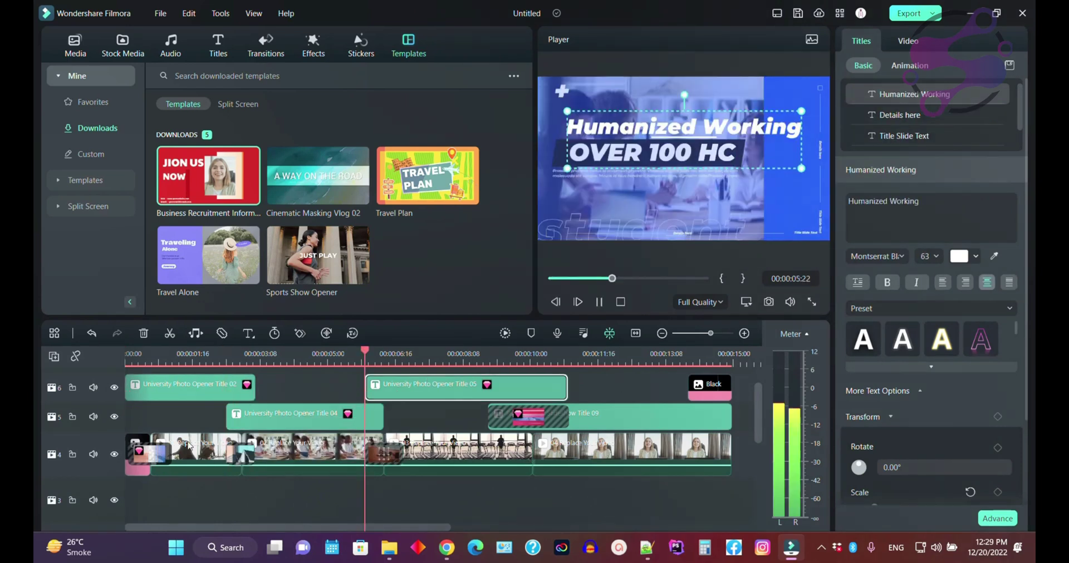
click(190, 445)
click(149, 454)
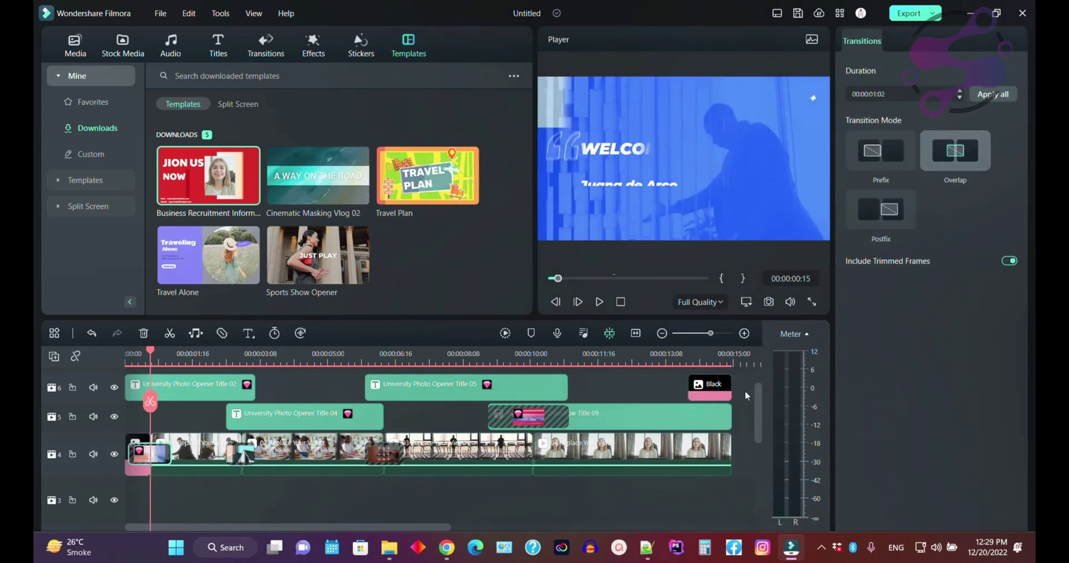
drag(756, 394, 759, 471)
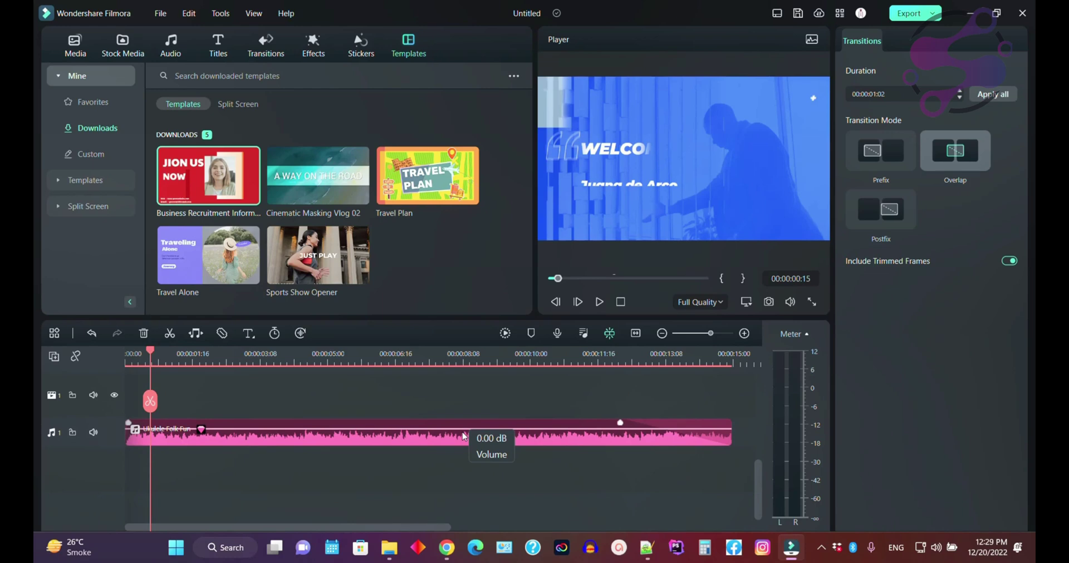